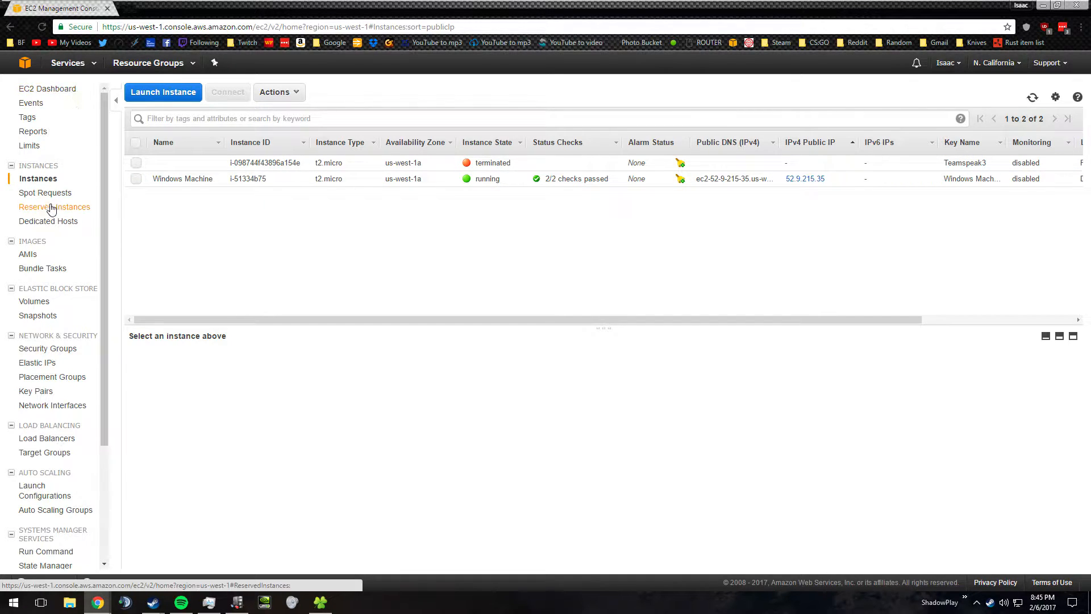
Step: Start a new instance launch with the Microsoft Windows Server 2016 Base AMI and go to its tag settings
click(165, 93)
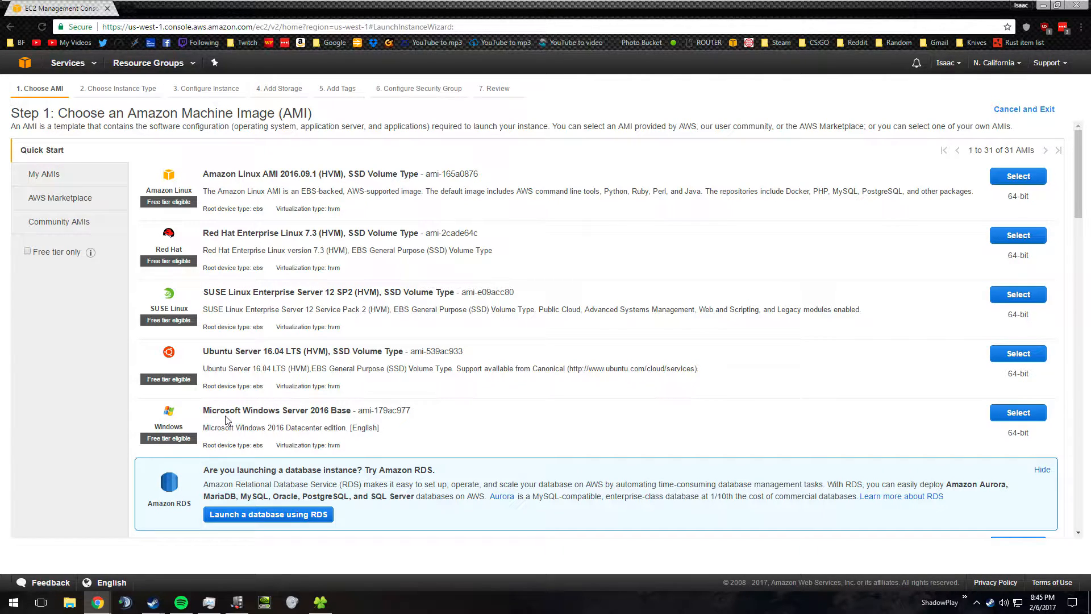
click(1026, 418)
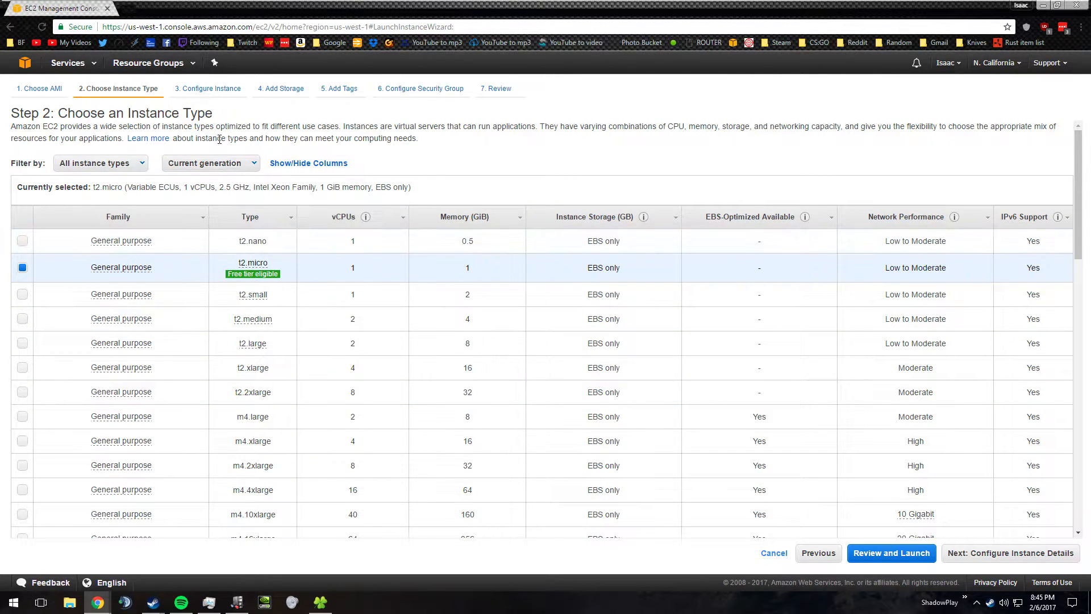
click(328, 95)
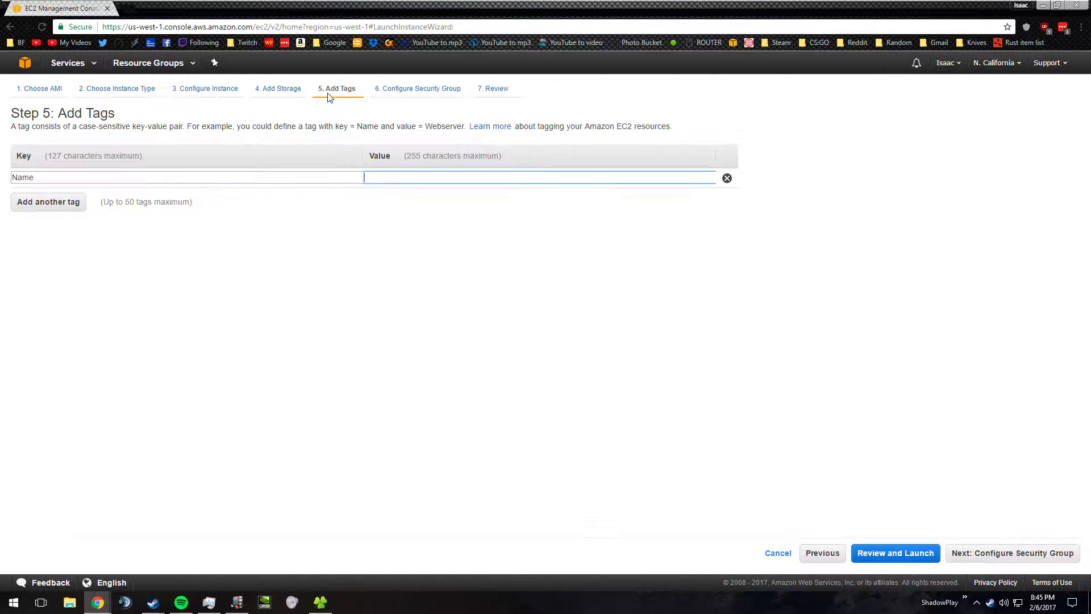
Step: Set both the key and the value of the instance tag to Teampseak
key(shift+Tab)
text(Teampseka)
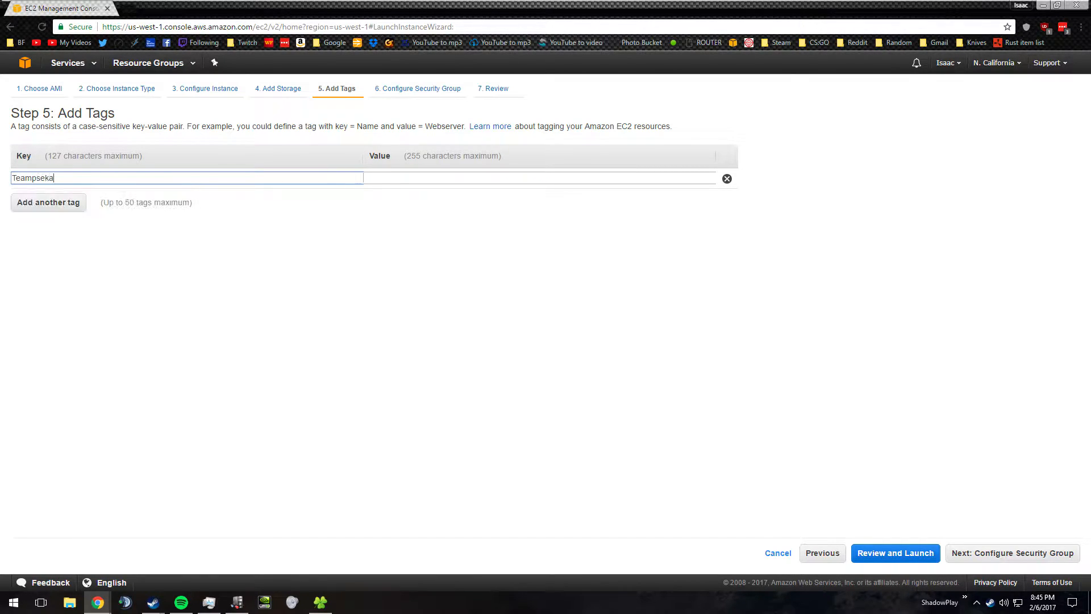
key(BackSpace)
double_click(58, 177)
key(ctrl+c)
click(388, 181)
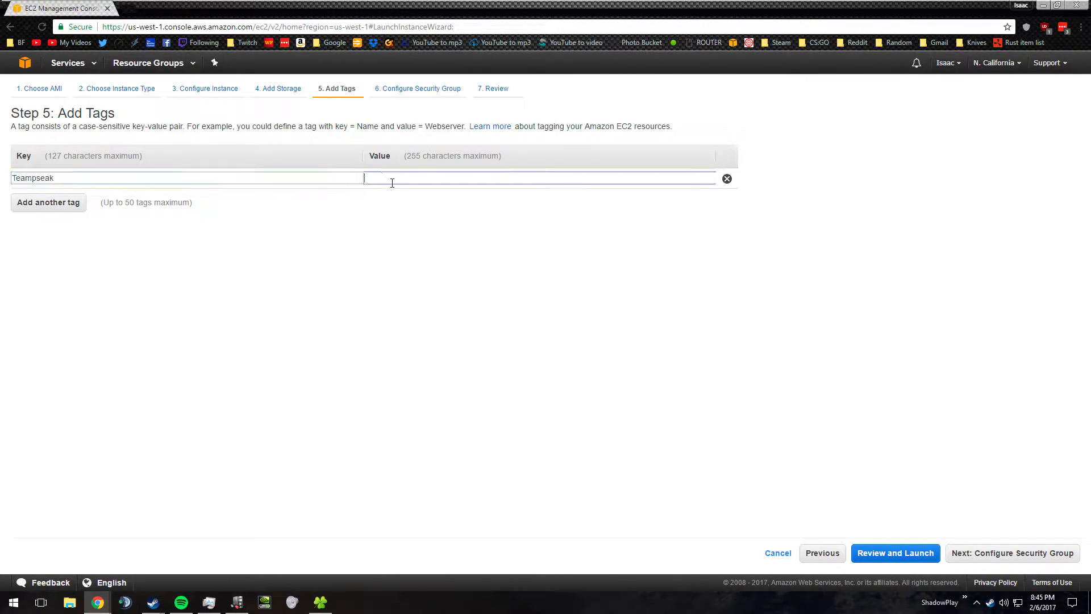
key(ctrl+v)
click(383, 205)
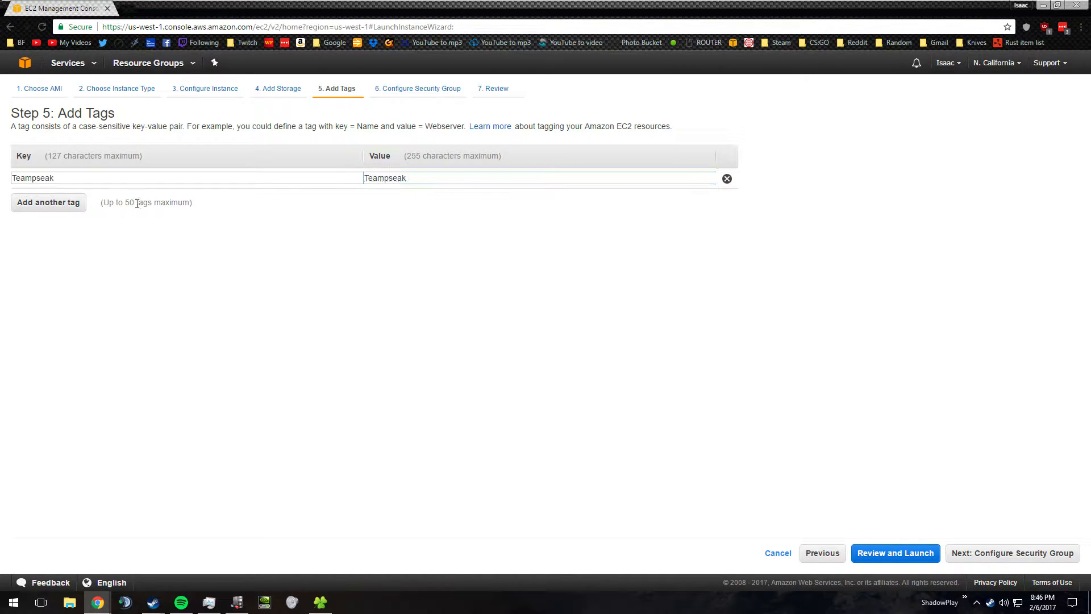
Step: Set the new security group's name and description to Teampseak3
click(390, 97)
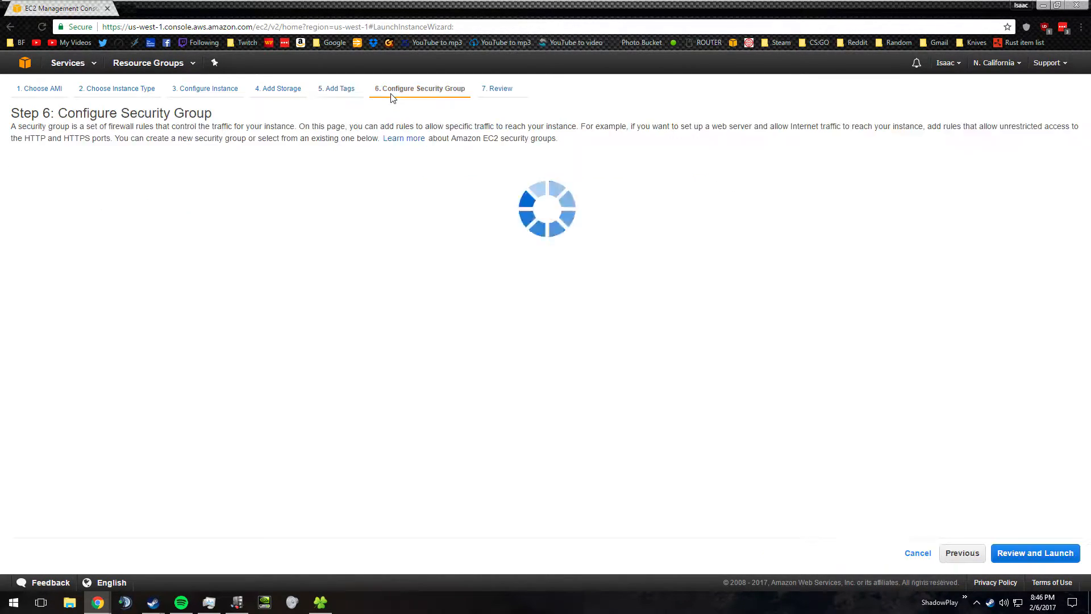
drag(273, 191, 178, 196)
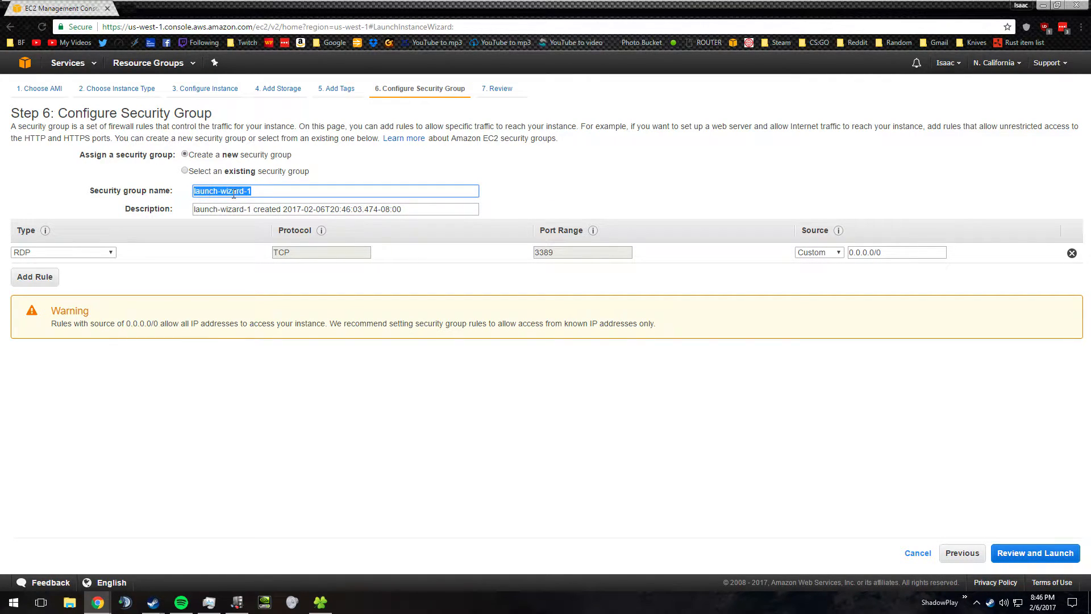
key(ctrl+v)
text(3)
drag(406, 211, 151, 210)
text(Teampseak3)
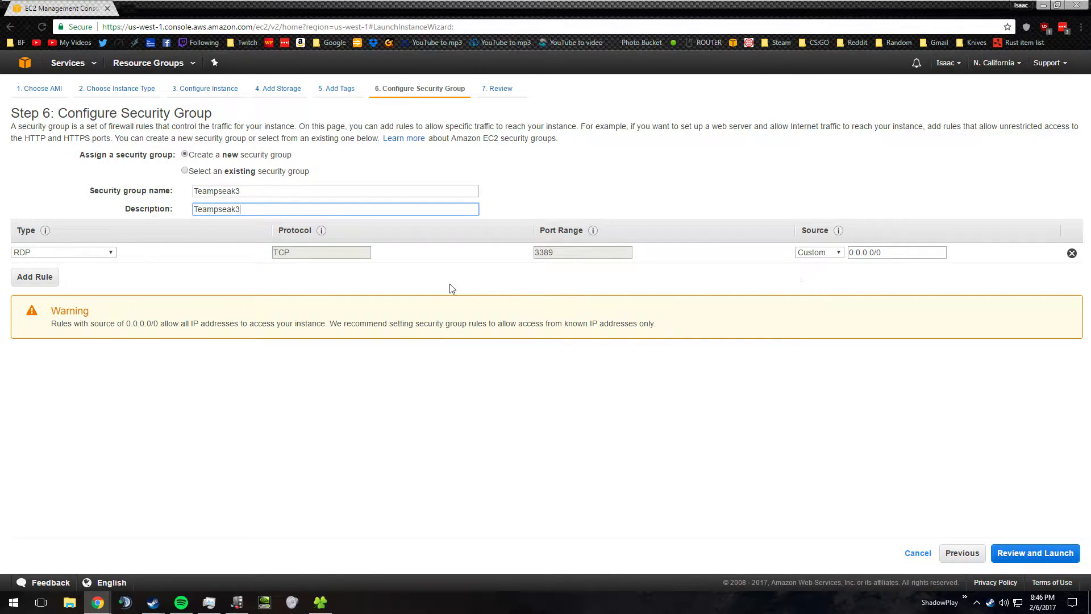
Step: Add a custom TCP rule for port 10011 with its source set to Anywhere
click(54, 277)
click(58, 276)
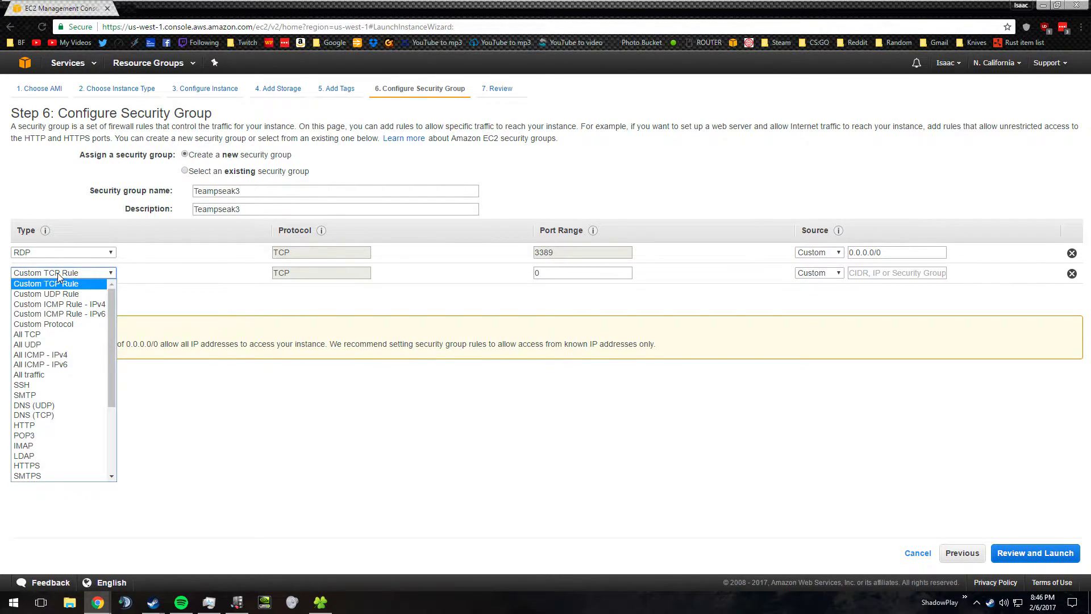
click(59, 275)
key(Tab)
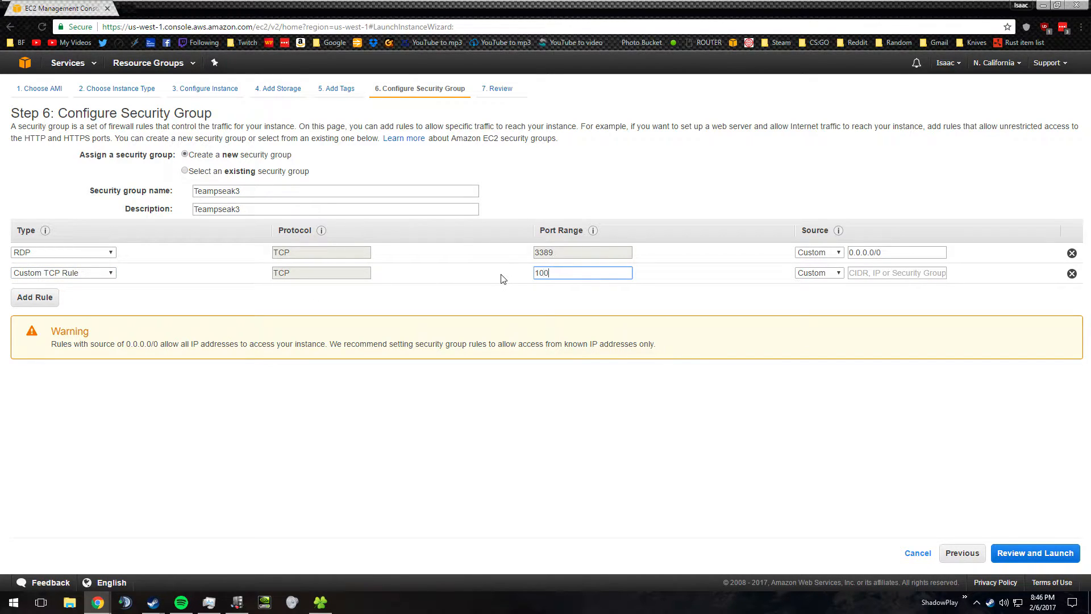
click(817, 276)
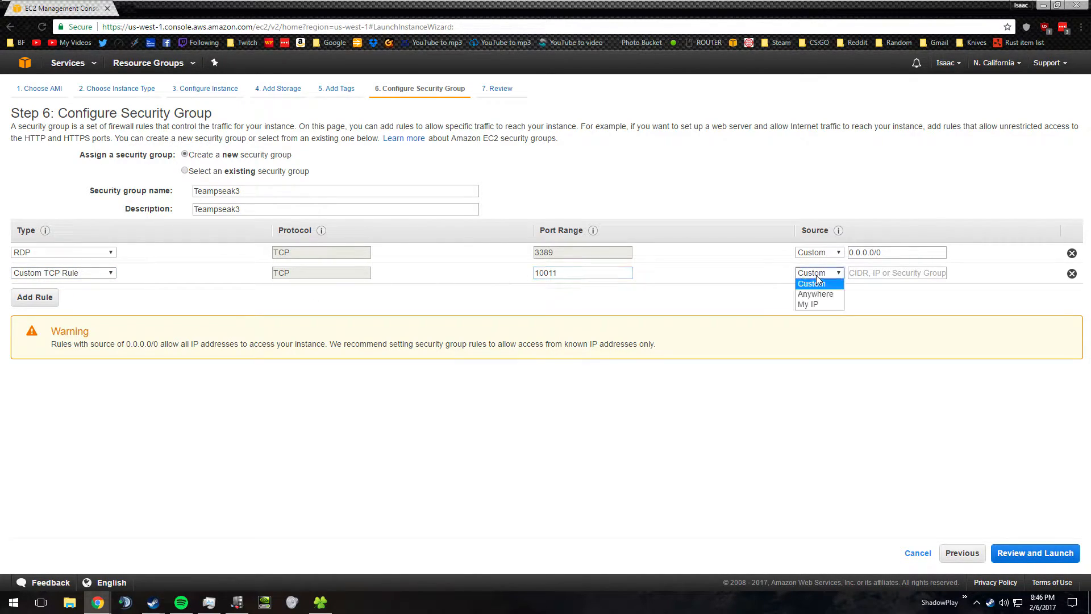
click(819, 295)
Step: Add another custom TCP rule for port 30033 with its source set to Anywhere
click(37, 298)
click(89, 294)
click(88, 291)
double_click(292, 292)
click(571, 295)
key(BackSpace)
text(30033)
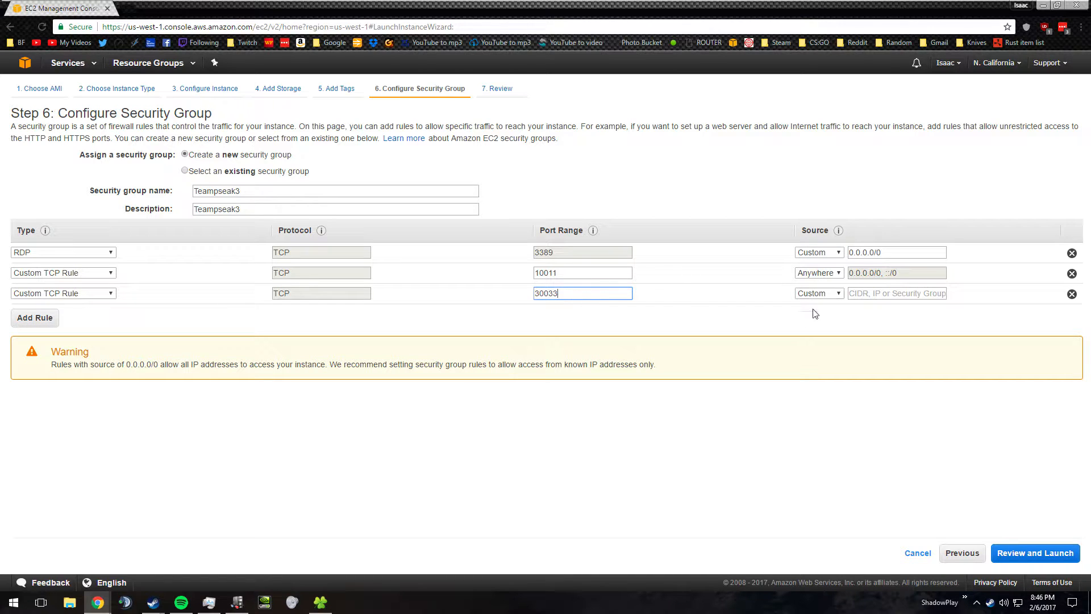
click(818, 294)
click(813, 309)
Step: Add a custom UDP rule for port 9987 with its source set to Anywhere
click(28, 328)
click(66, 313)
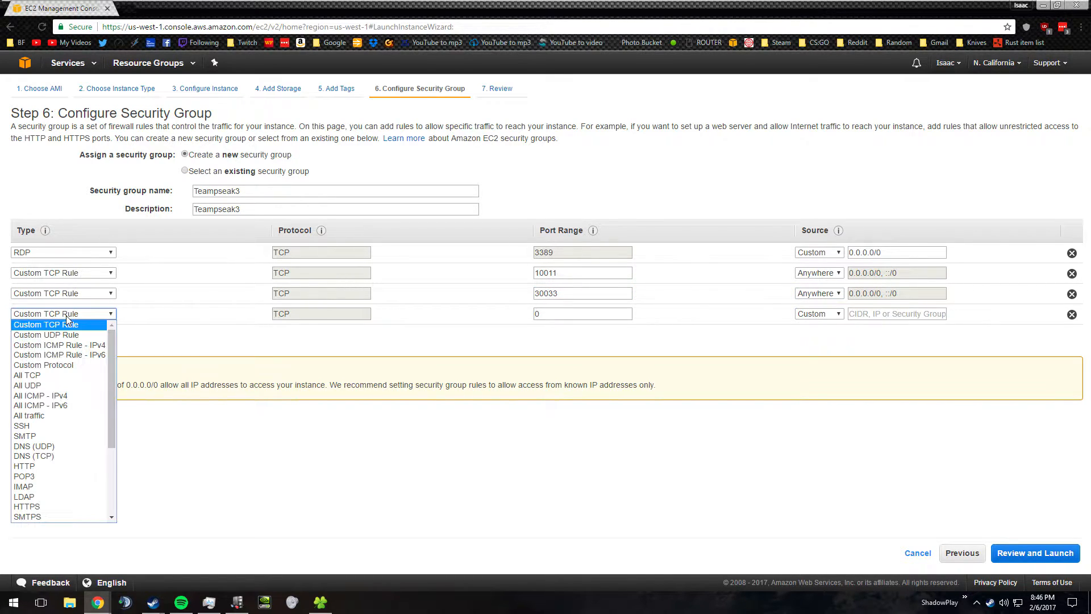
click(69, 336)
click(584, 316)
text(9987)
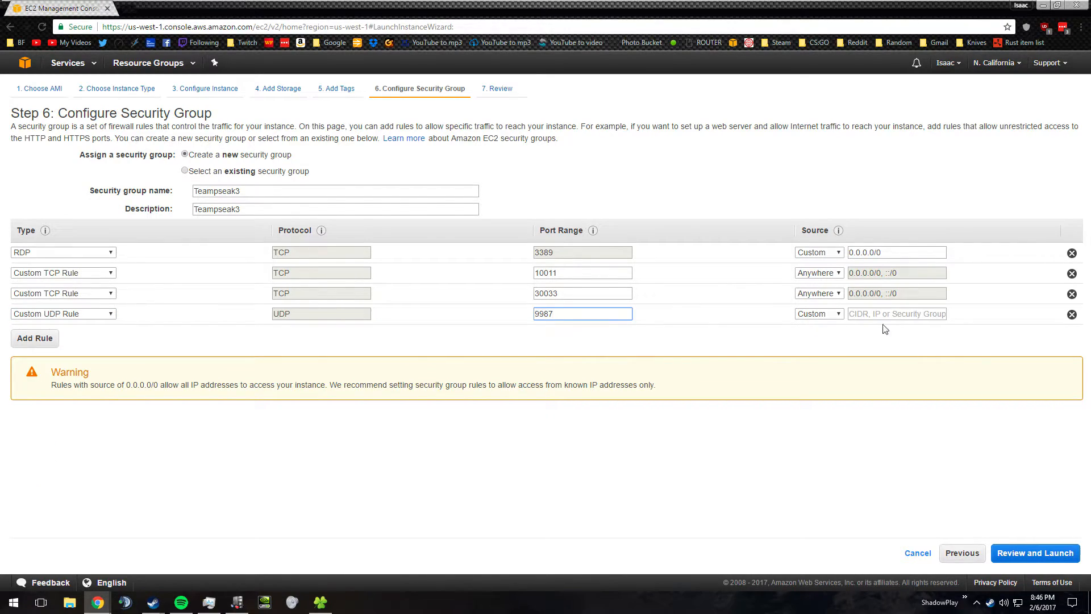
click(819, 313)
click(819, 337)
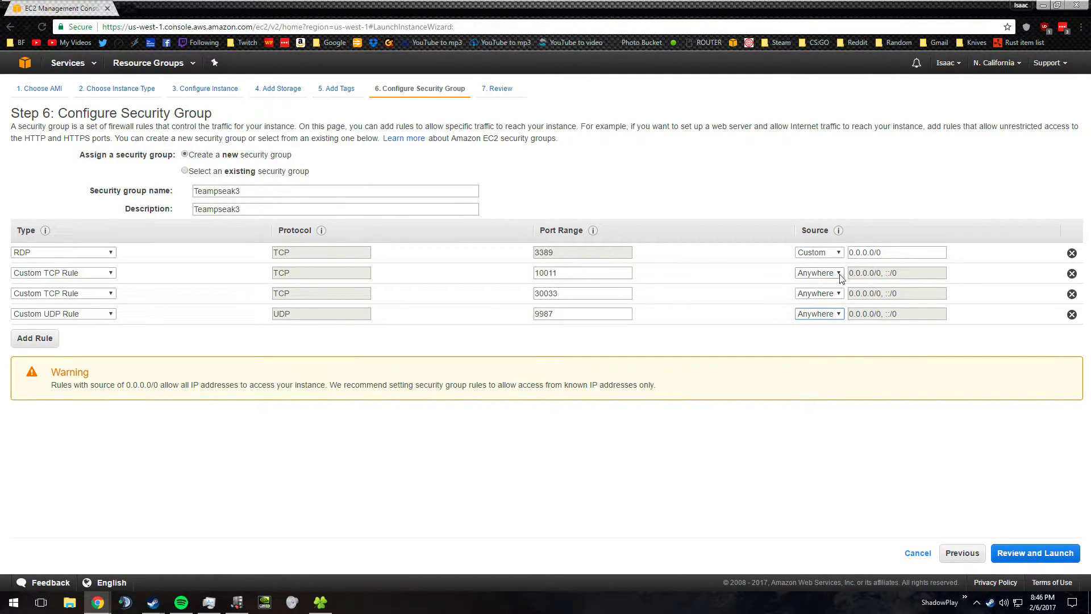
Step: Change the source of the RDP rule to Anywhere
triple_click(850, 256)
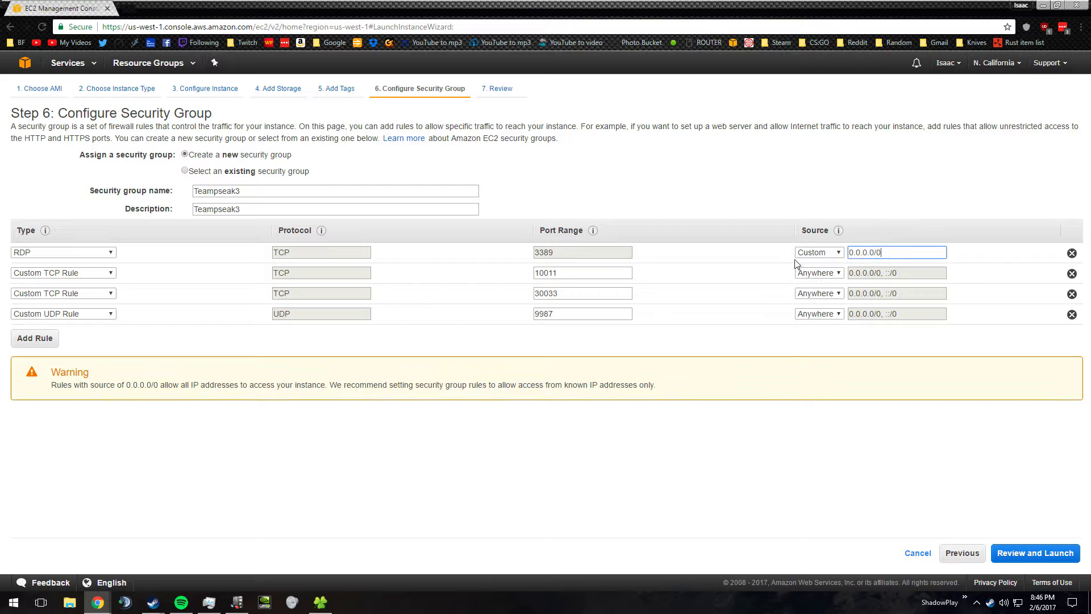
click(812, 252)
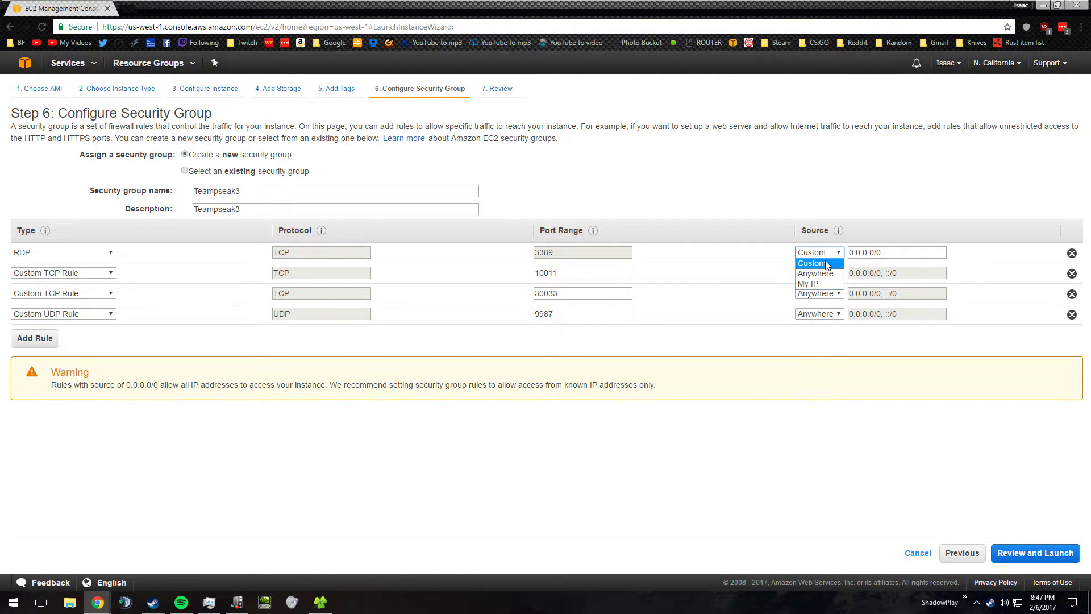
click(826, 257)
click(830, 254)
click(832, 274)
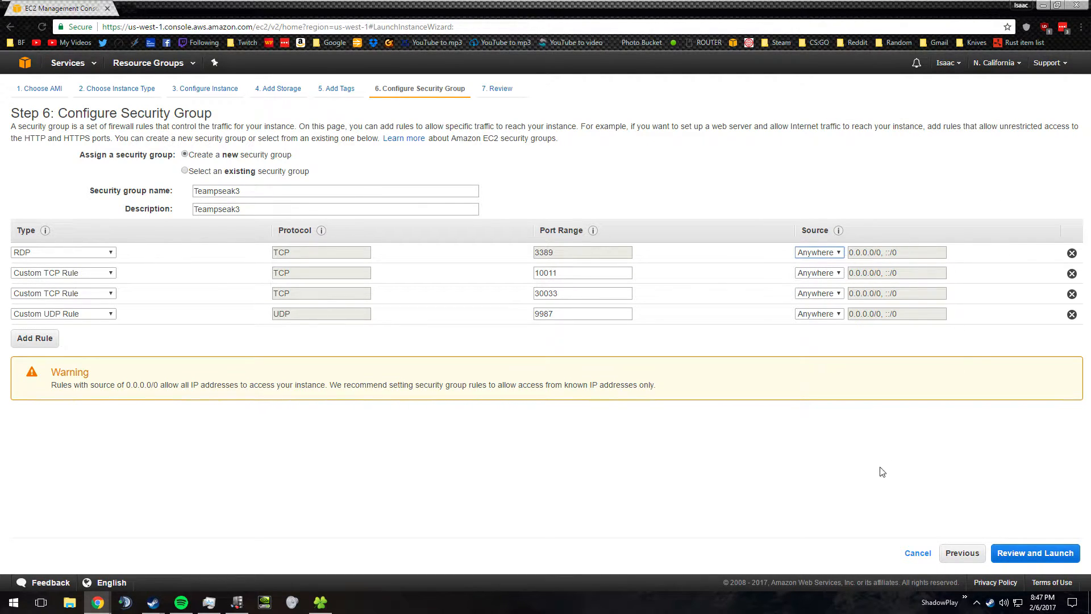
Step: Proceed through the review to launching and choose to create a new key pair named Teamspeak3
click(1026, 559)
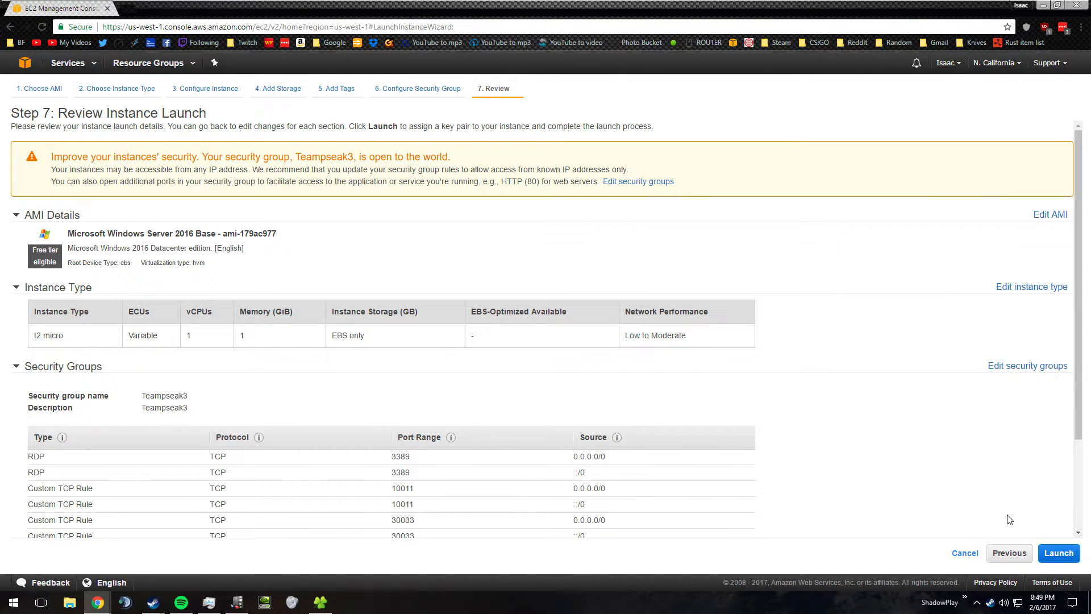
click(1045, 553)
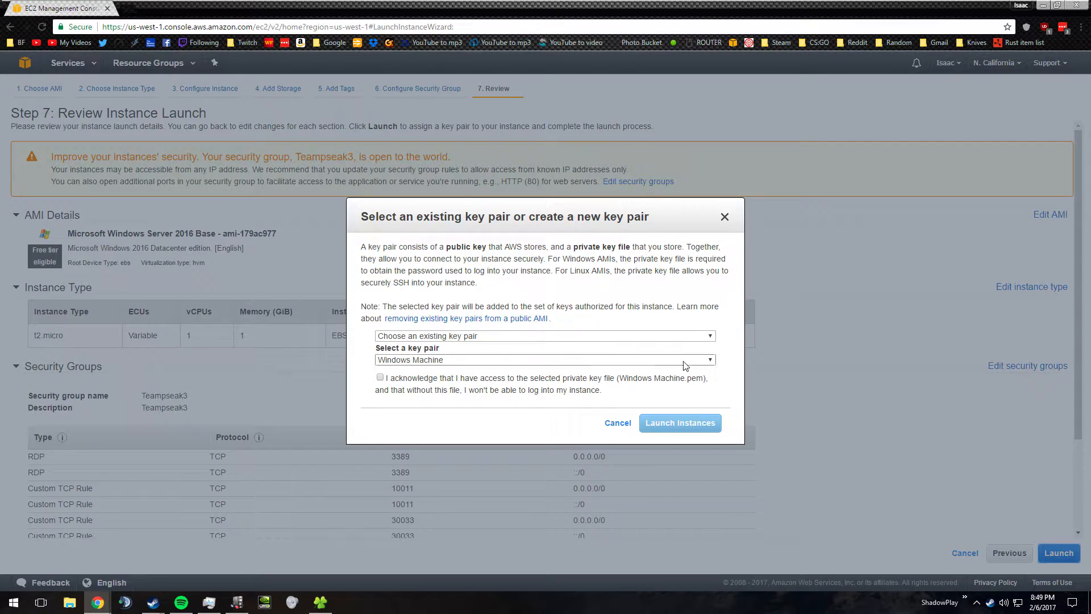
click(480, 335)
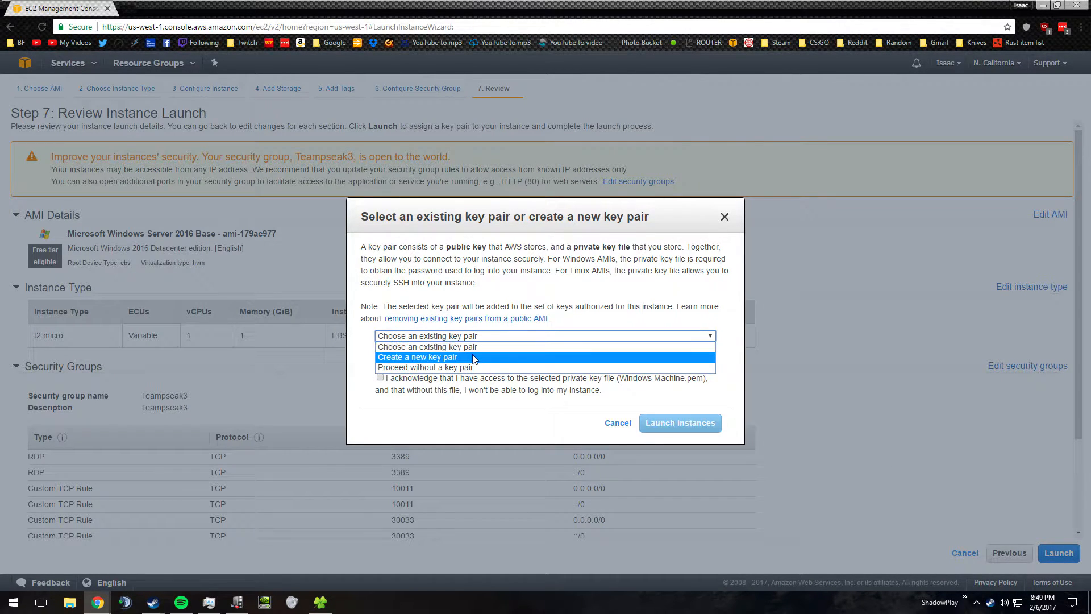
click(473, 357)
drag(437, 358, 354, 353)
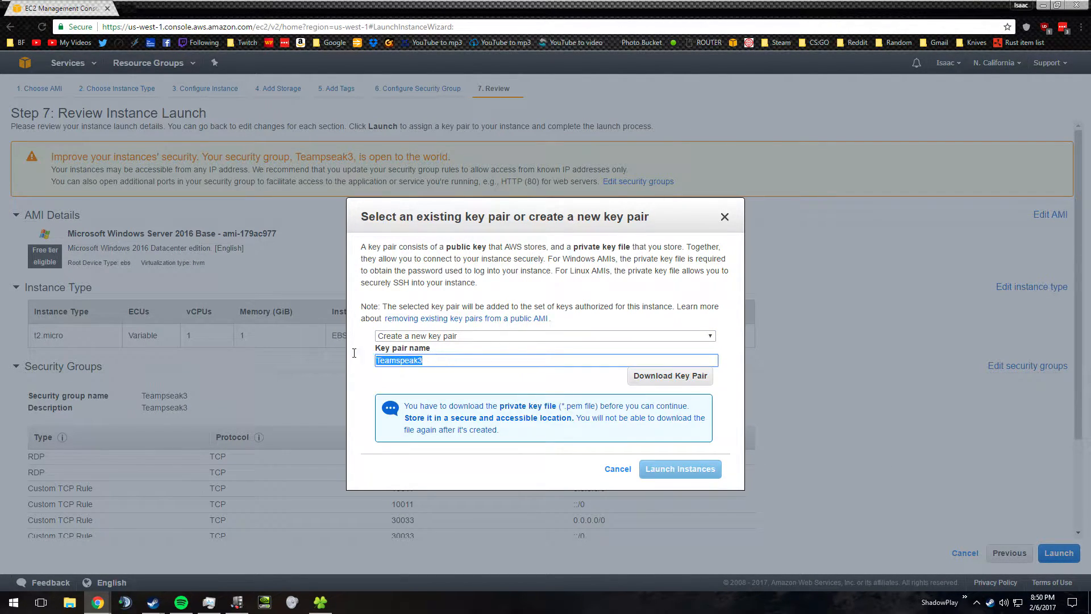
click(458, 359)
Step: Download the key pair as Teamspeak3.pem to the Desktop and launch the instance
click(661, 378)
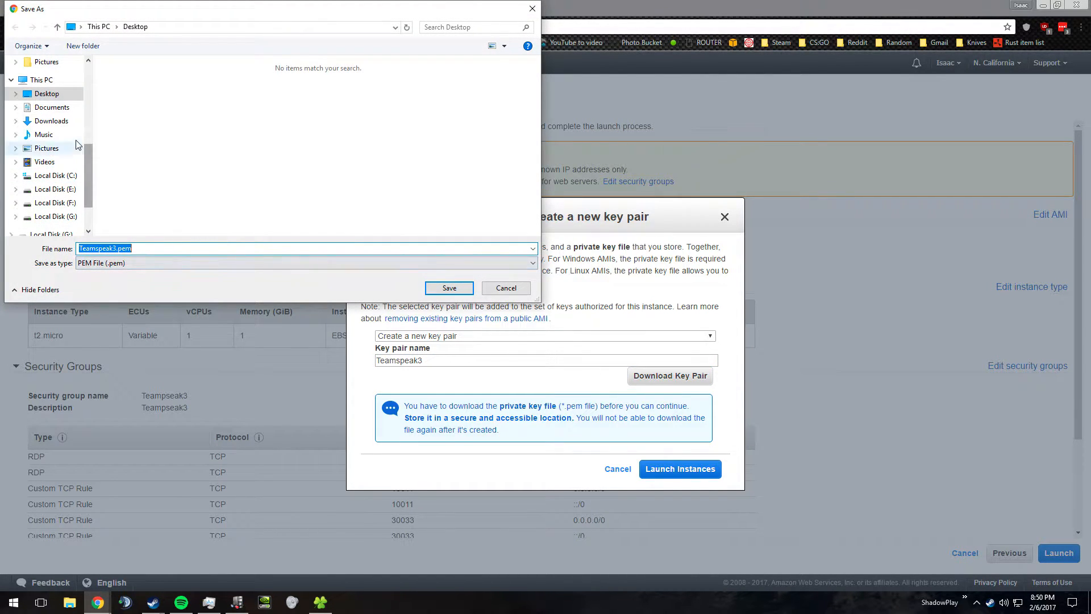
drag(85, 177, 95, 136)
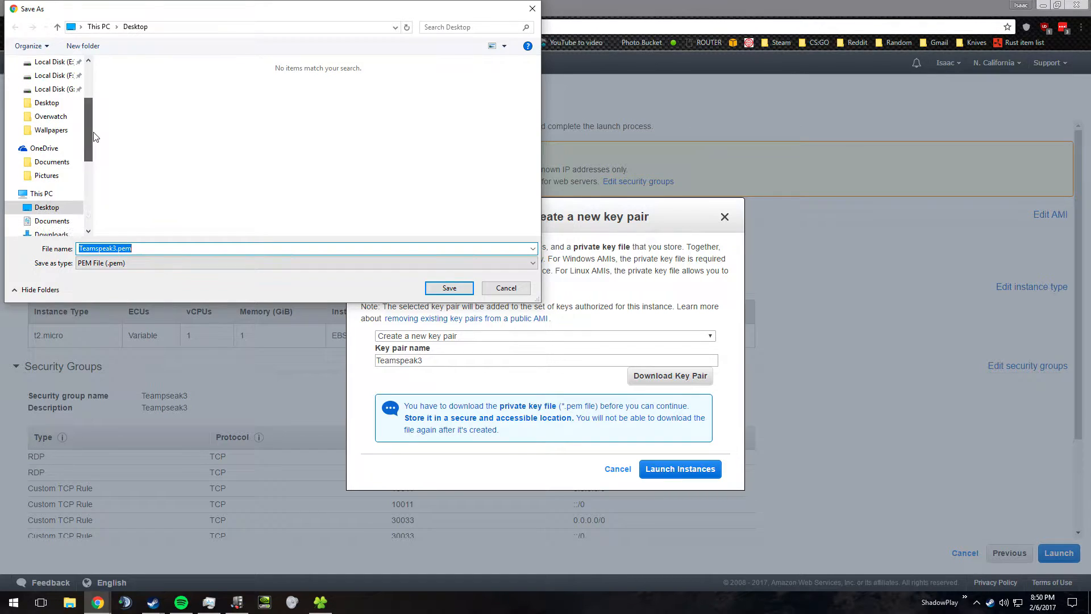
click(449, 287)
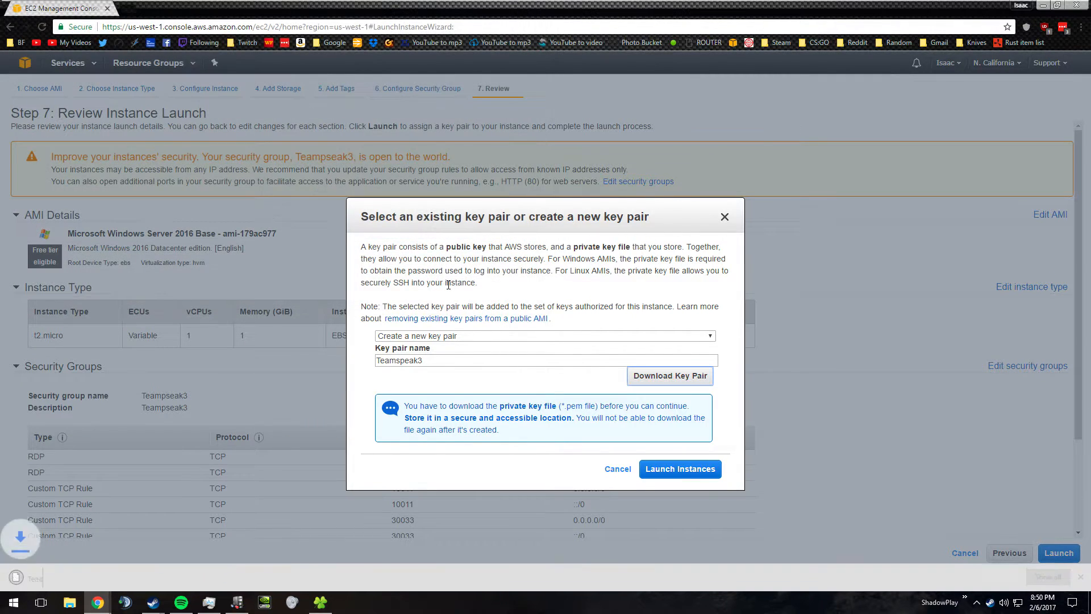
click(669, 469)
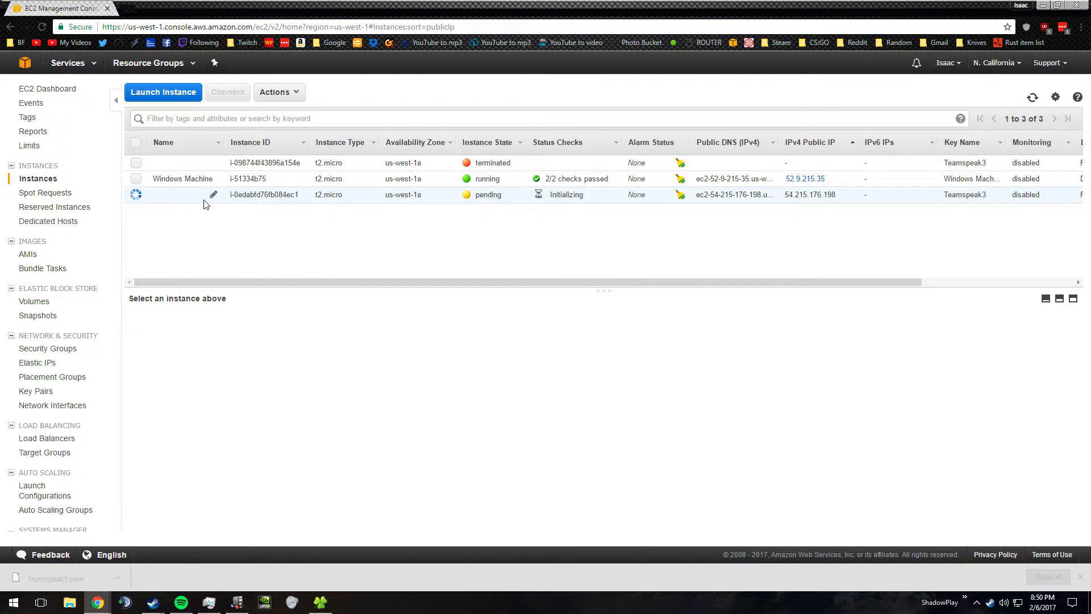
Step: Name the newly launched instance Teampseak in the instance list
click(213, 195)
text(Teampseak)
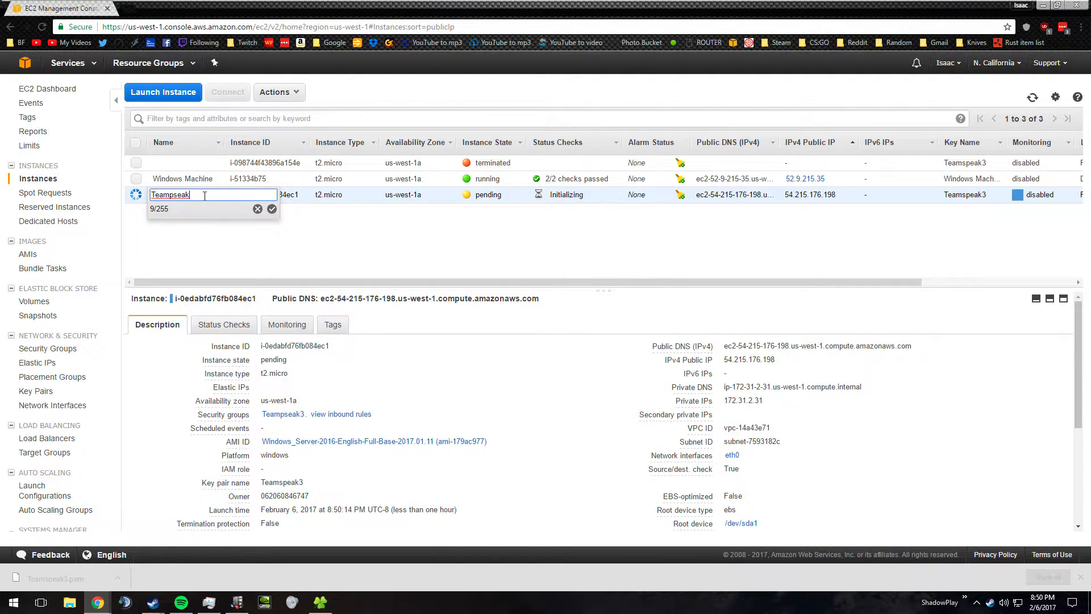
click(272, 209)
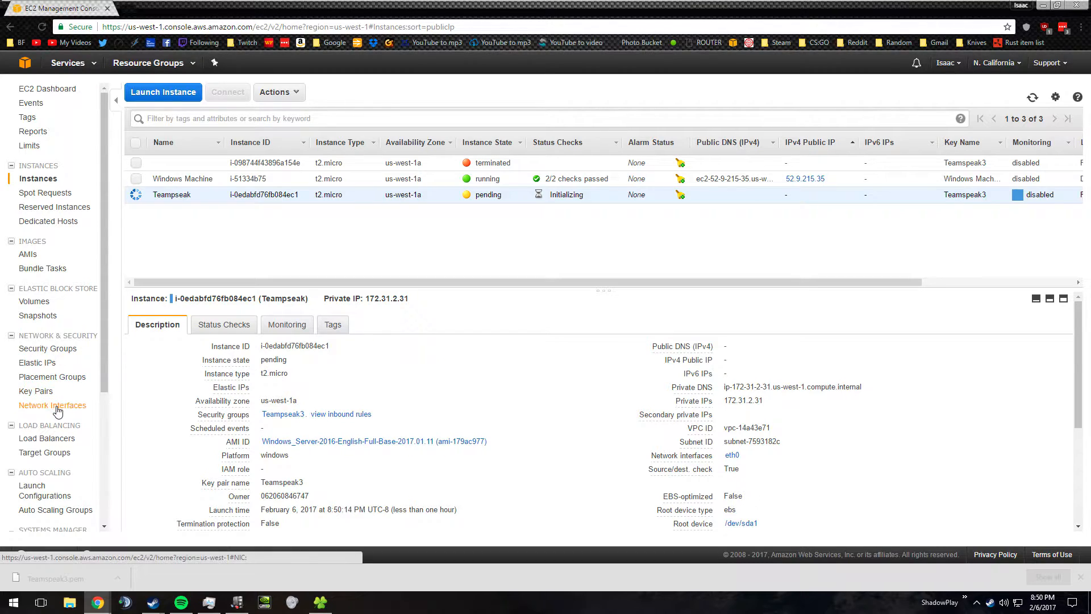
Step: Allocate a new Elastic IP address and return to the address list
click(45, 363)
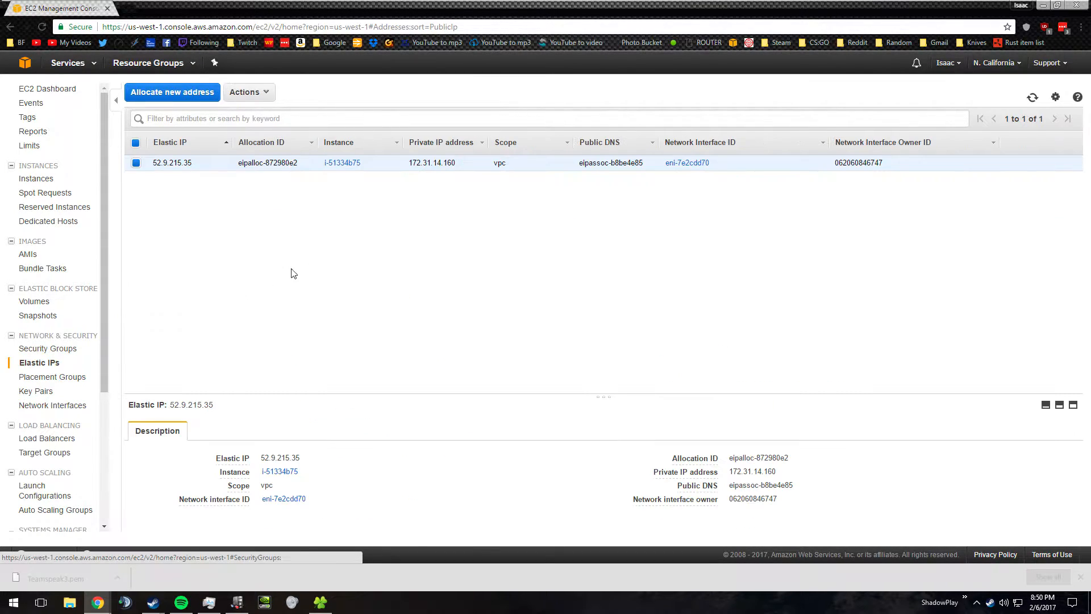
click(174, 94)
click(724, 172)
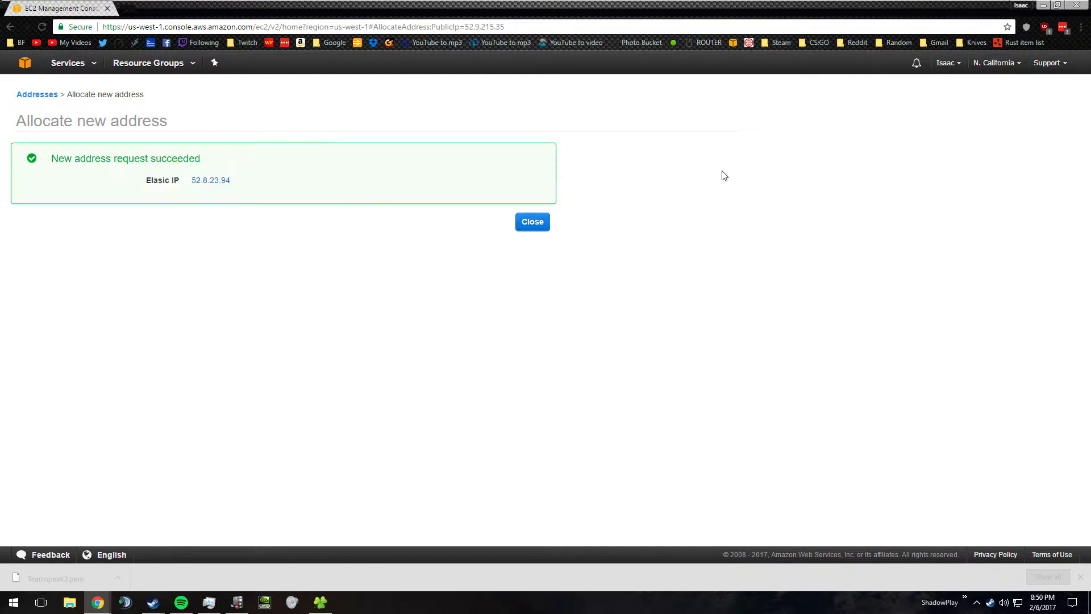
click(527, 223)
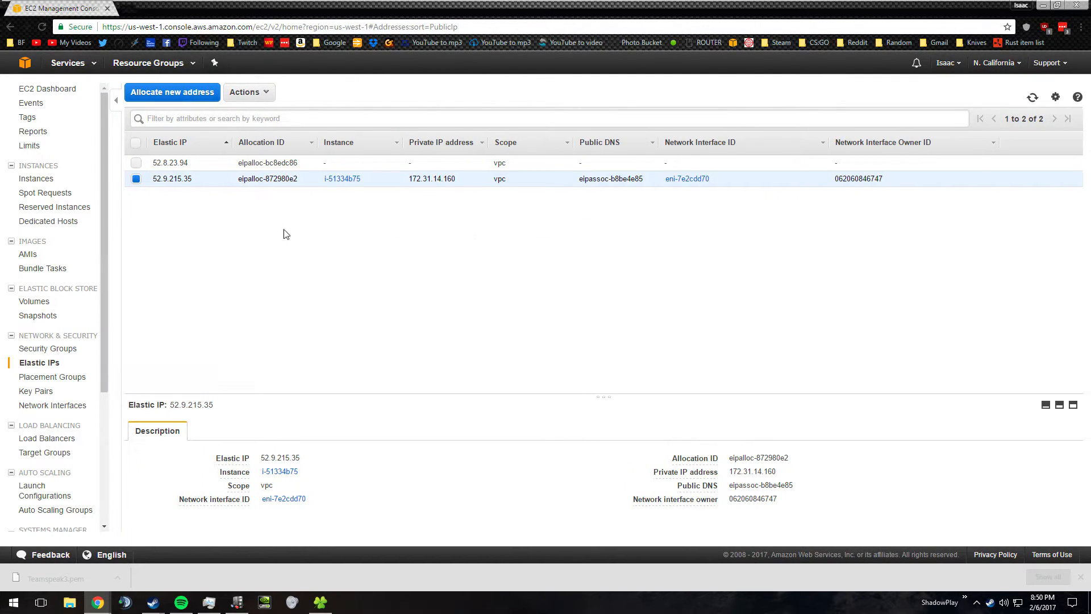
Step: Associate the Elastic IP 52.8.23.94 with the Teampseak instance and its private IP 172.31.2.31
click(211, 167)
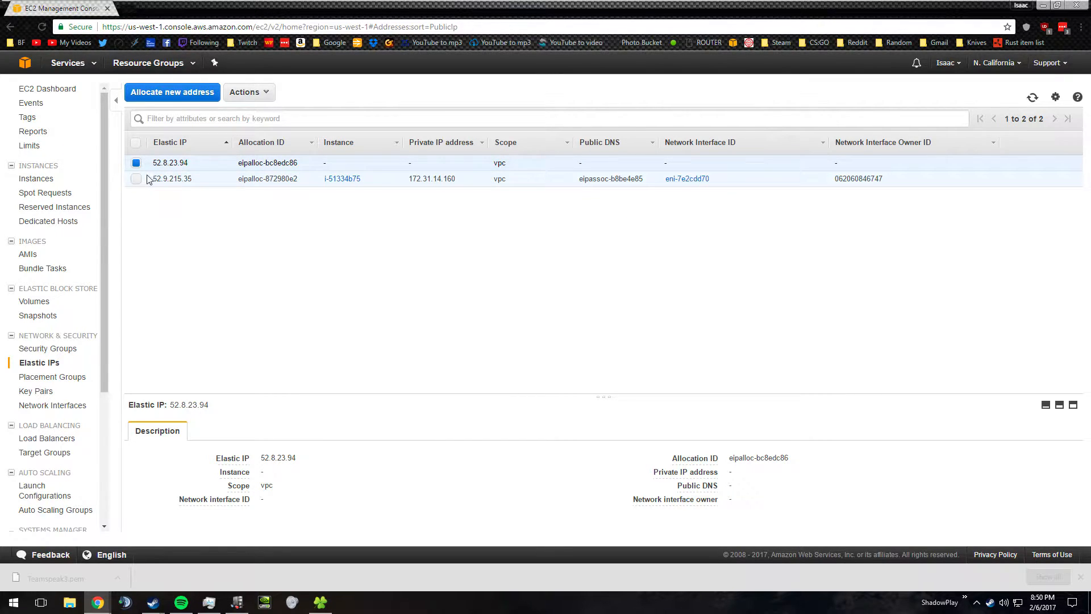
right_click(208, 165)
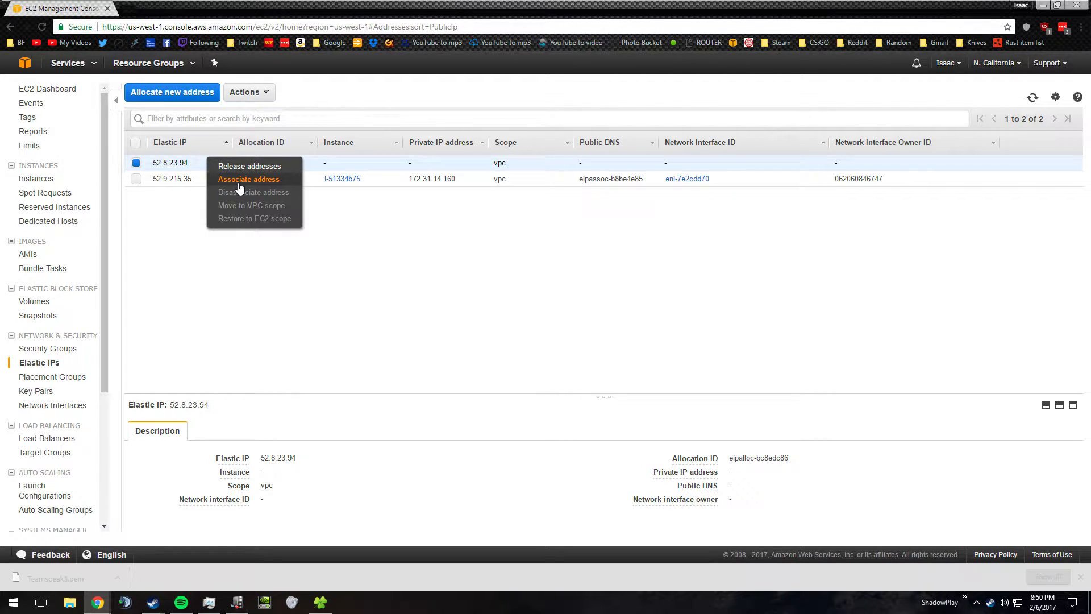
click(239, 180)
click(338, 213)
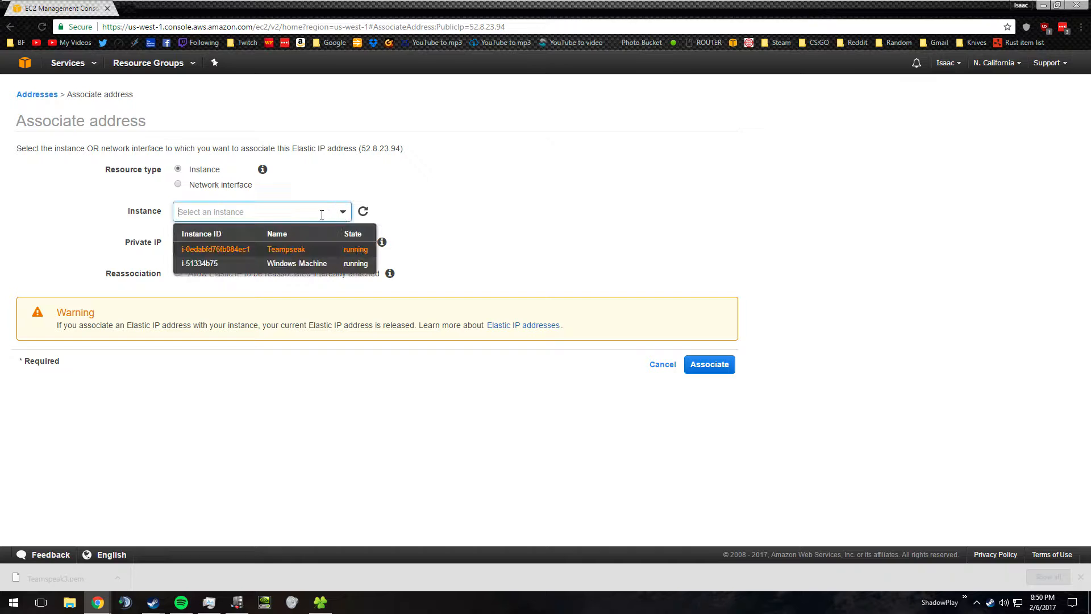
click(287, 252)
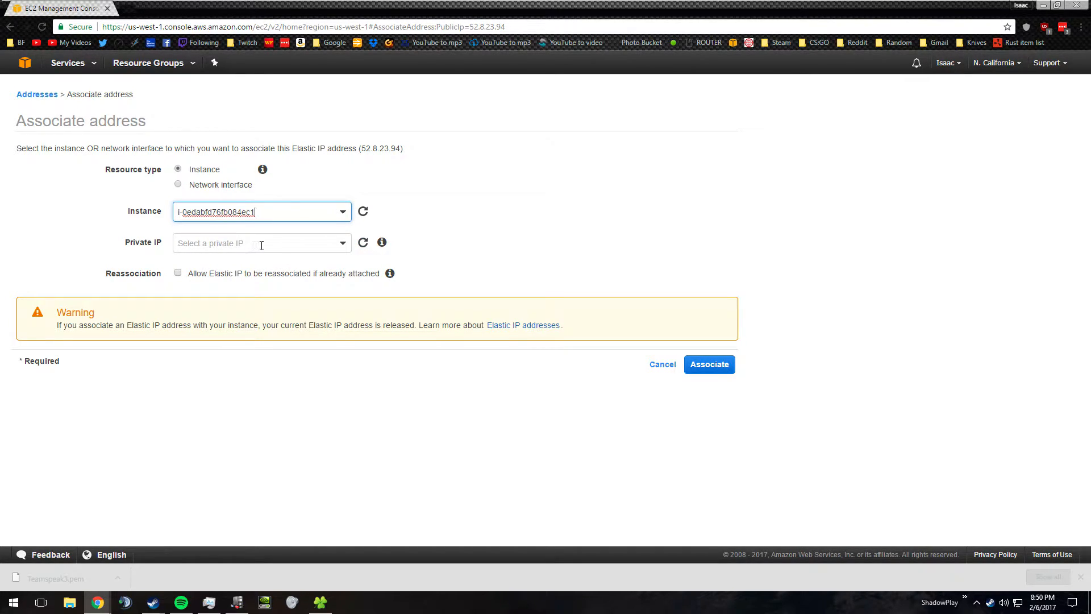
click(344, 249)
click(295, 265)
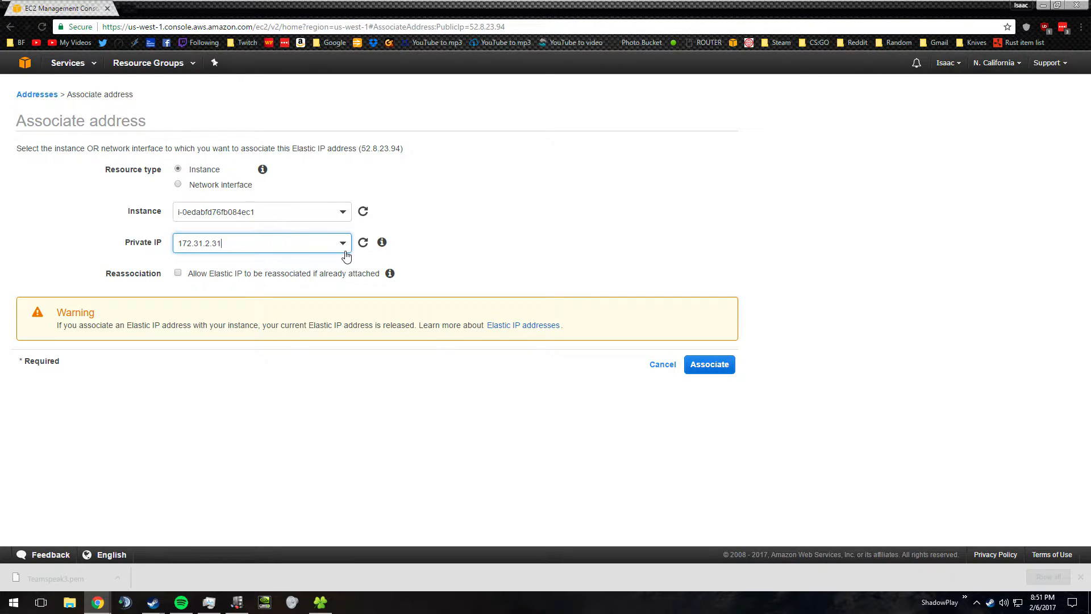
click(717, 372)
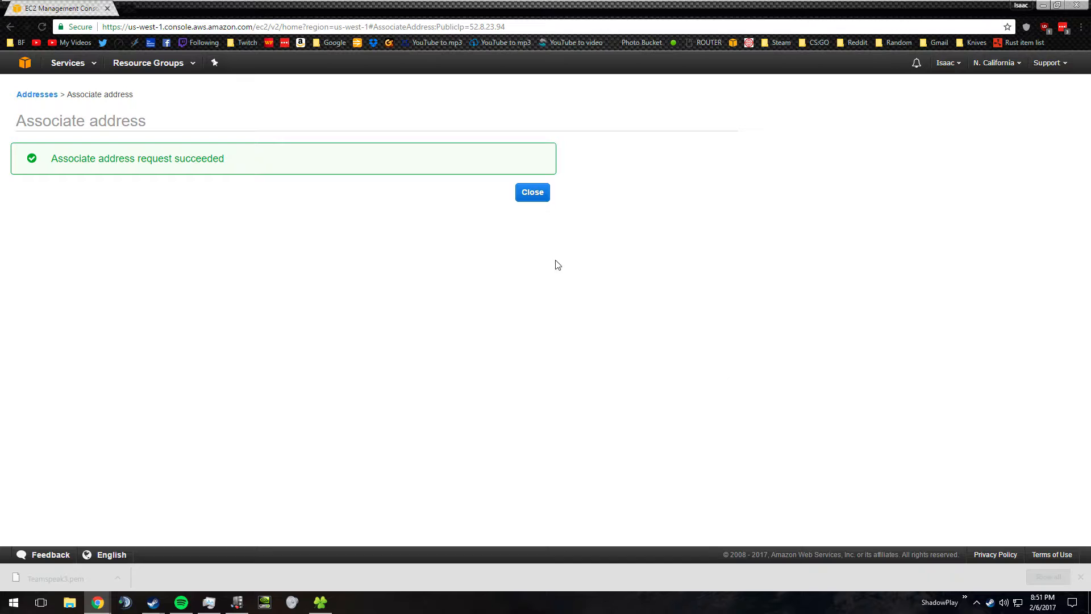
click(530, 196)
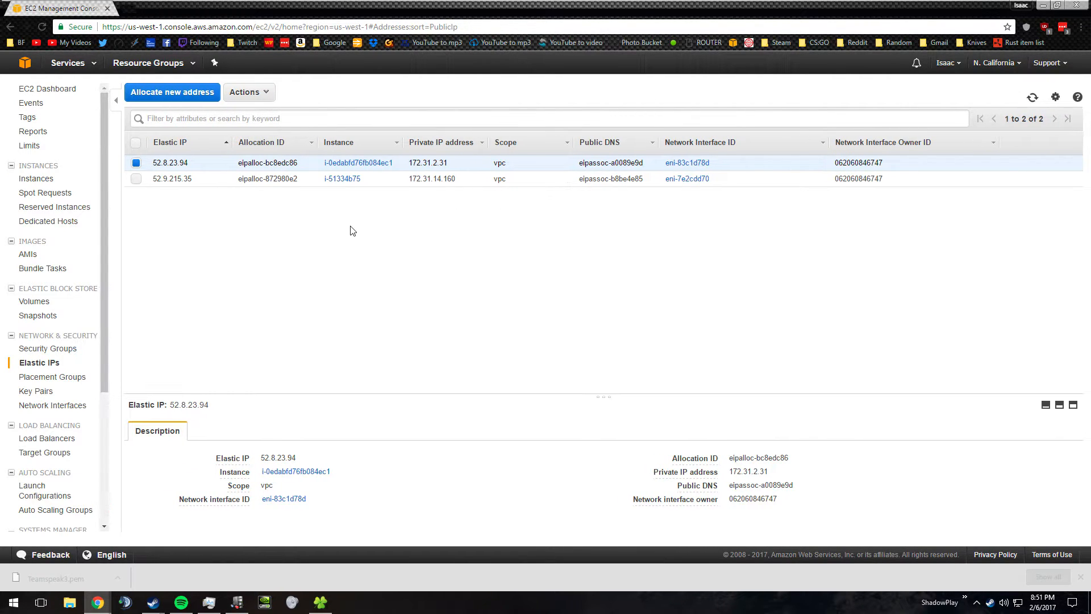
Step: Download the remote desktop file for connecting to the Teamspeak instance and save it to the Desktop
click(33, 178)
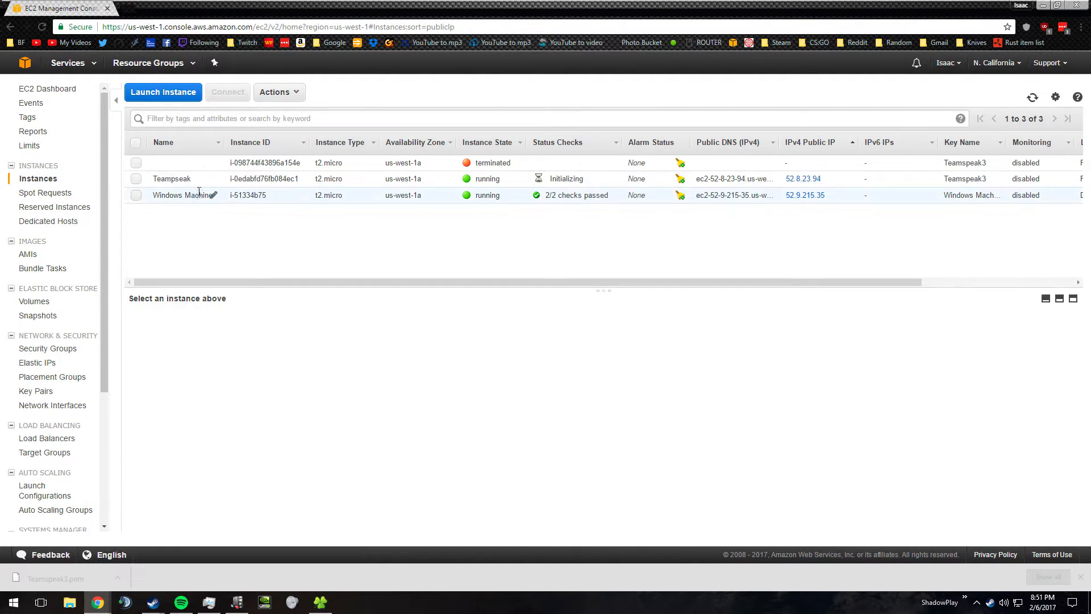
click(177, 179)
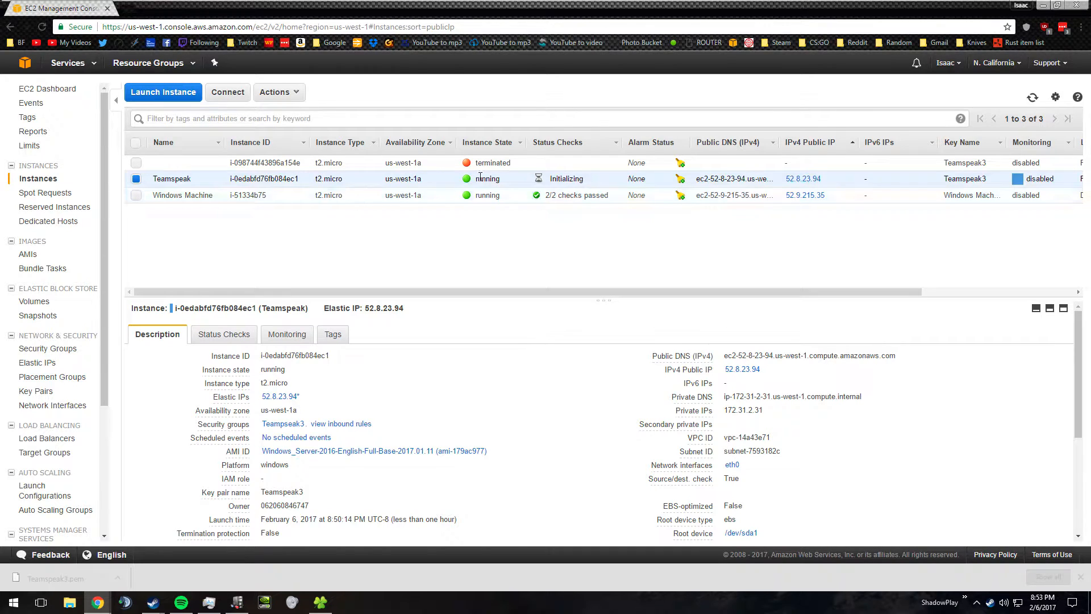
drag(477, 177, 506, 179)
click(505, 179)
click(221, 97)
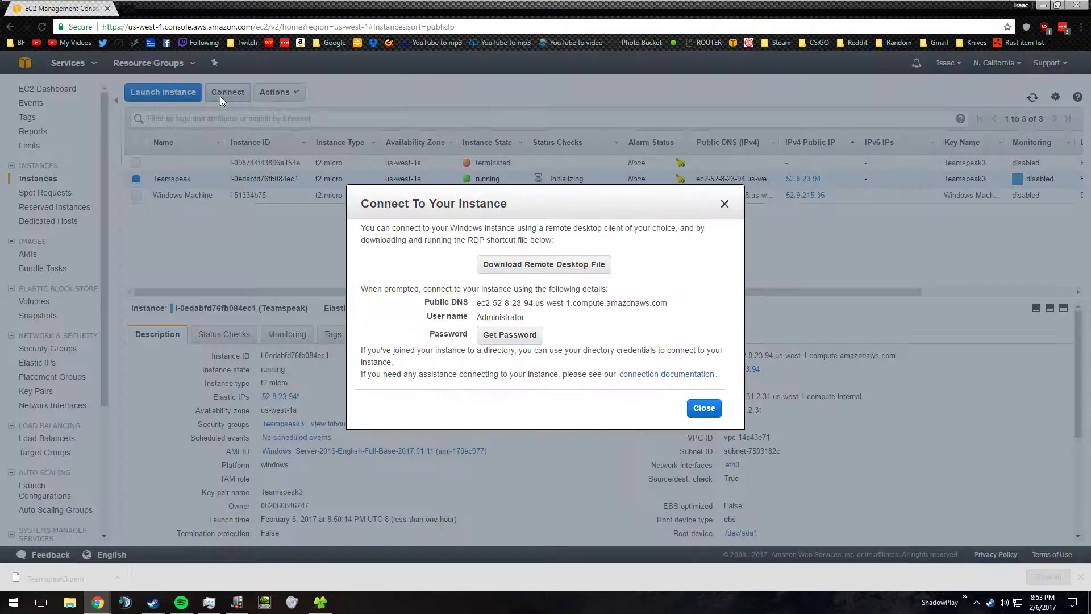
click(521, 266)
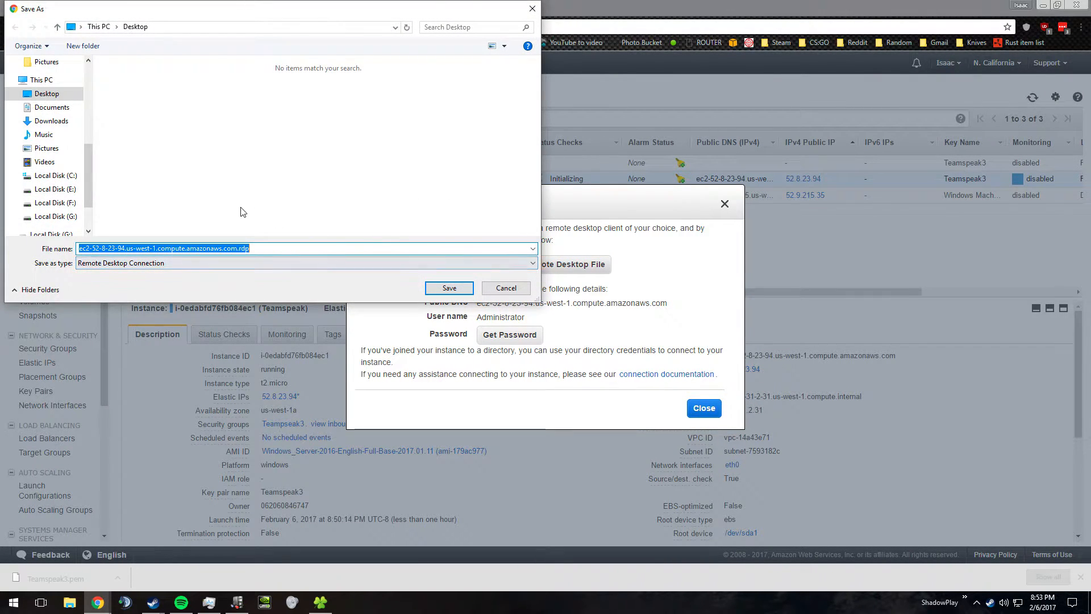
click(451, 287)
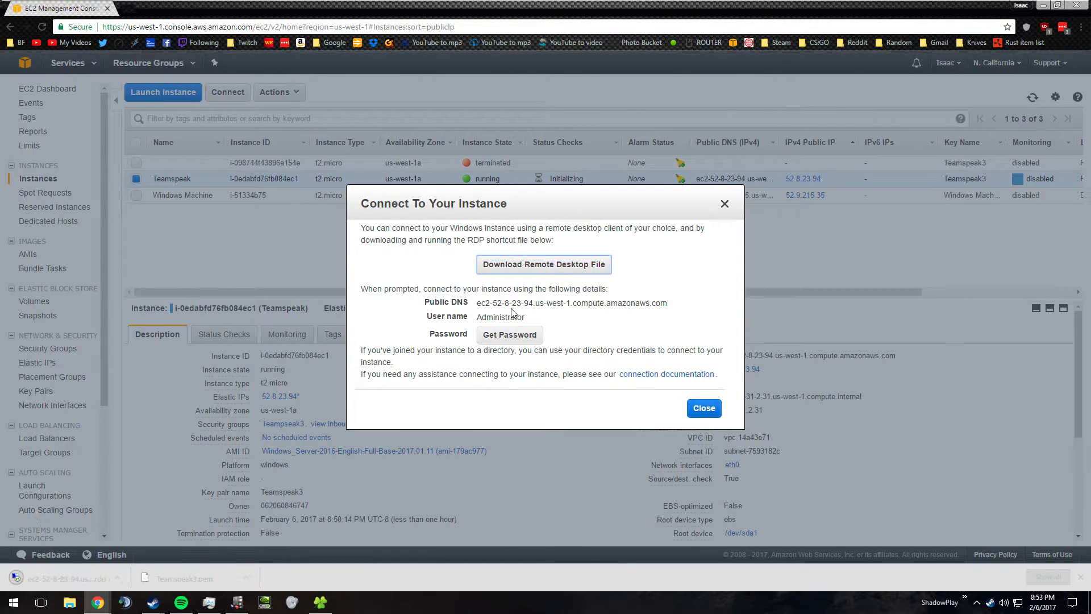
Step: Retrieve the instance's administrator password by loading Teamspeak3.pem from the Desktop and decrypting it
click(487, 336)
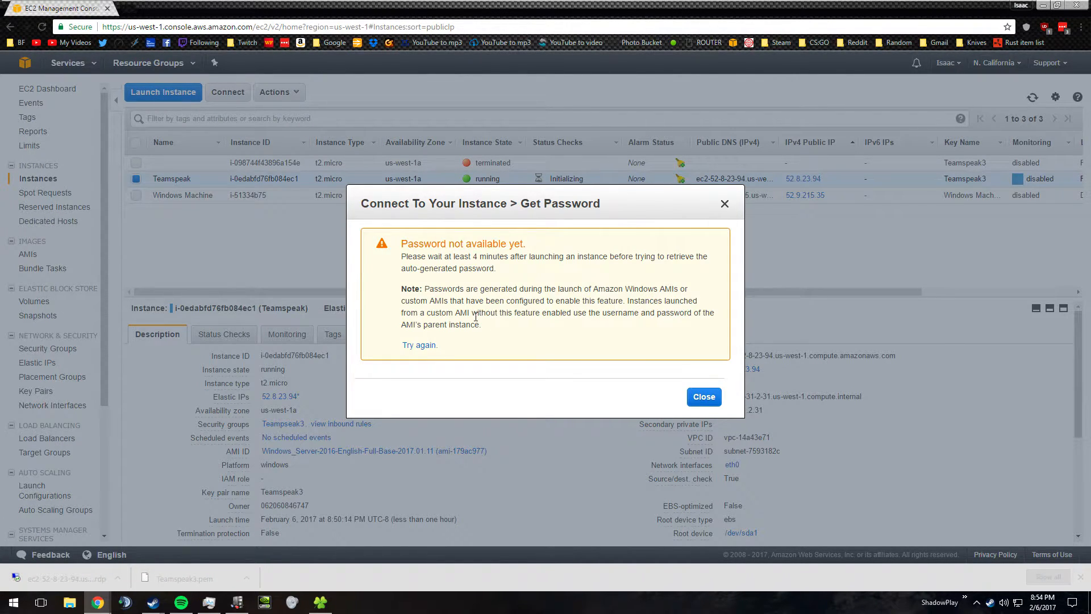
drag(456, 257, 544, 256)
click(531, 282)
click(419, 345)
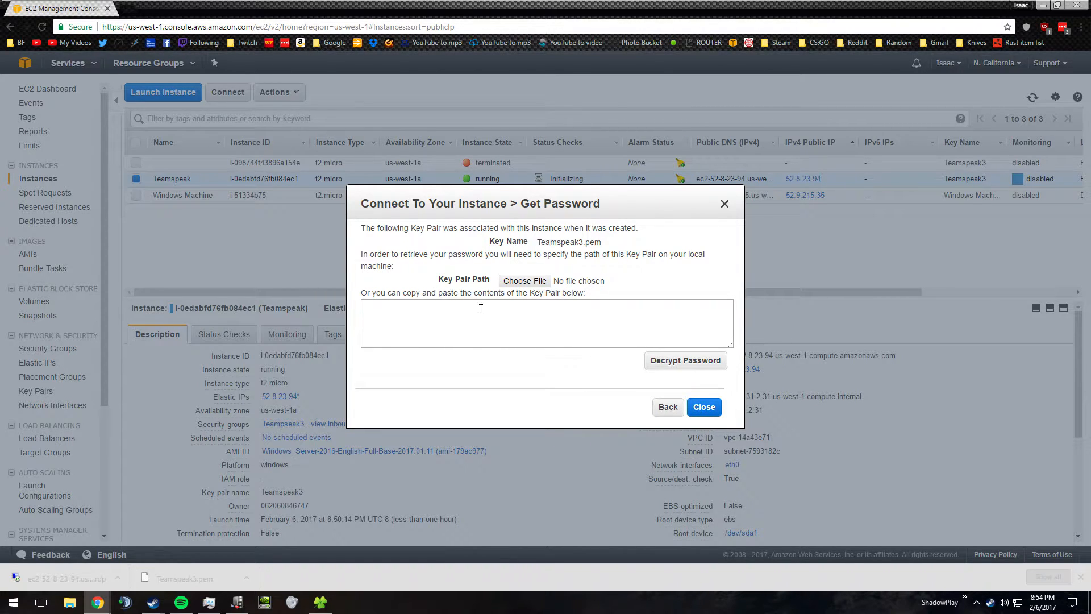
click(510, 282)
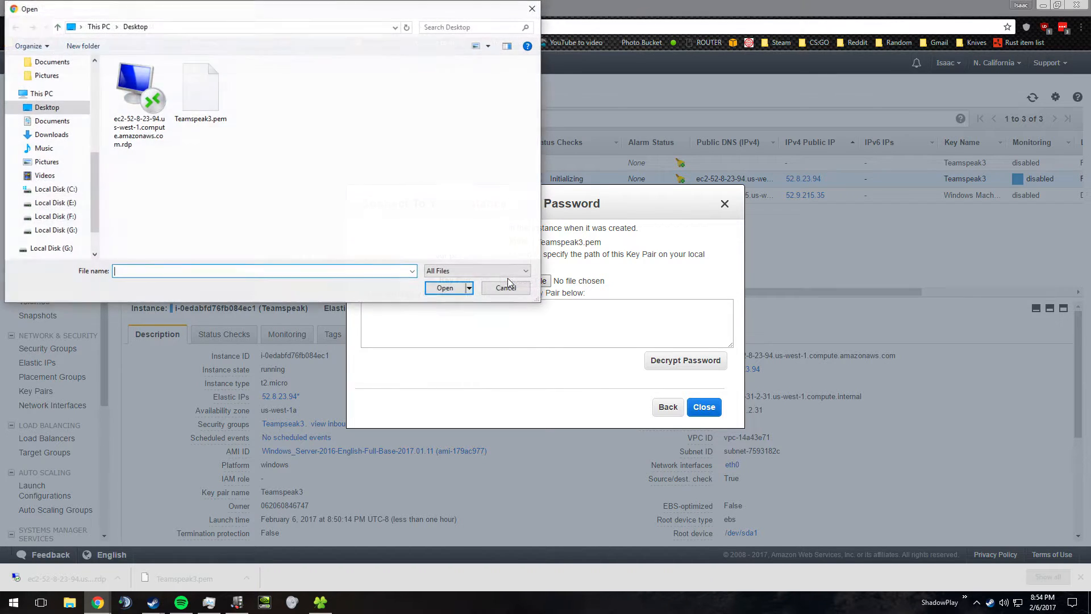
click(213, 108)
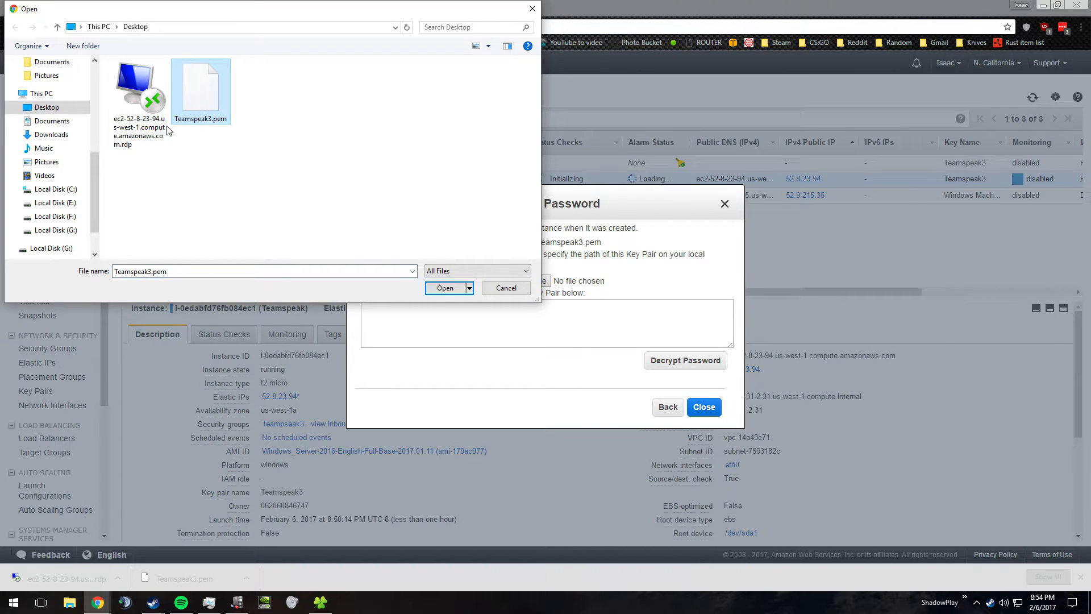
click(446, 289)
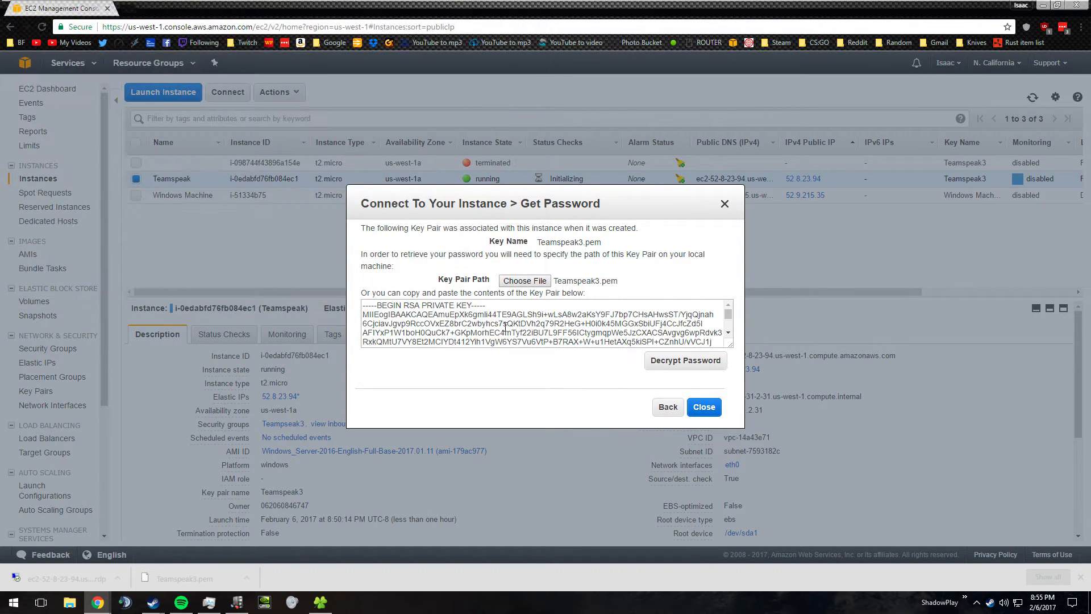
click(676, 361)
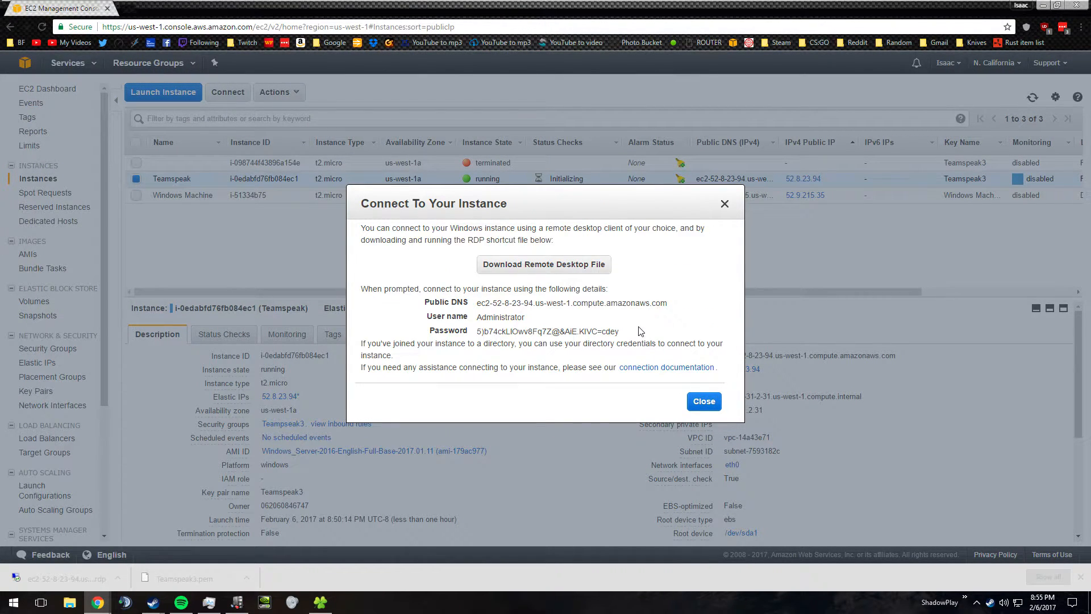
Step: Copy the decrypted administrator password and close the connection details
drag(611, 331, 489, 332)
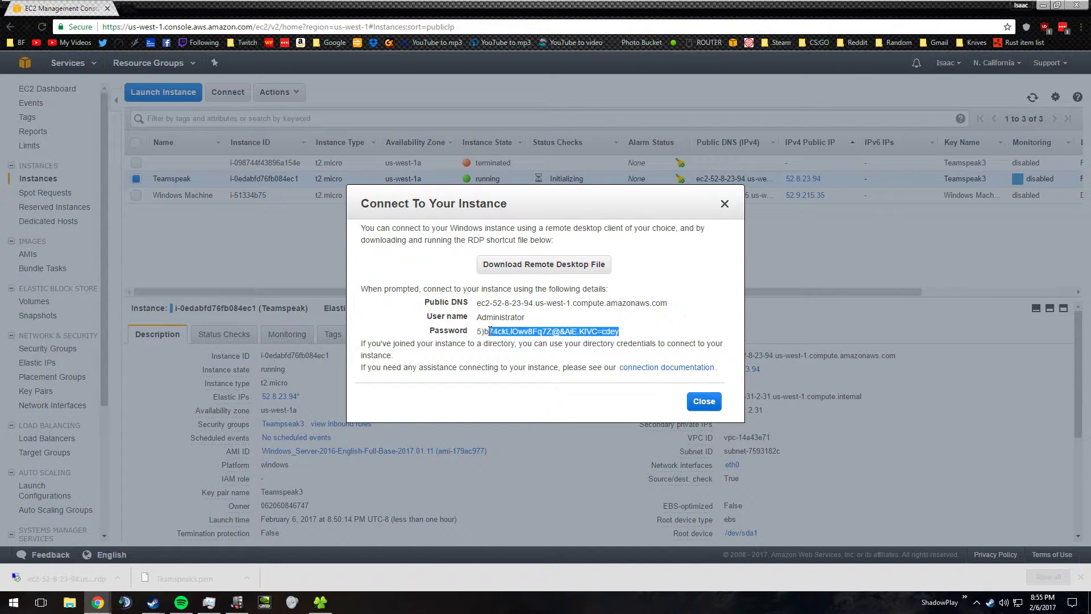
right_click(483, 334)
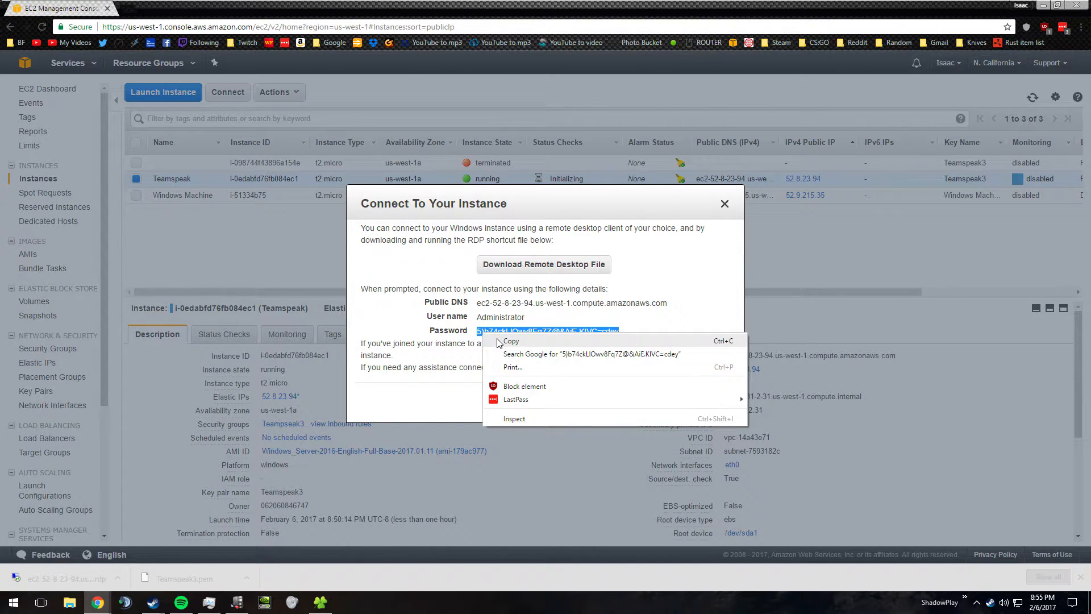
click(506, 341)
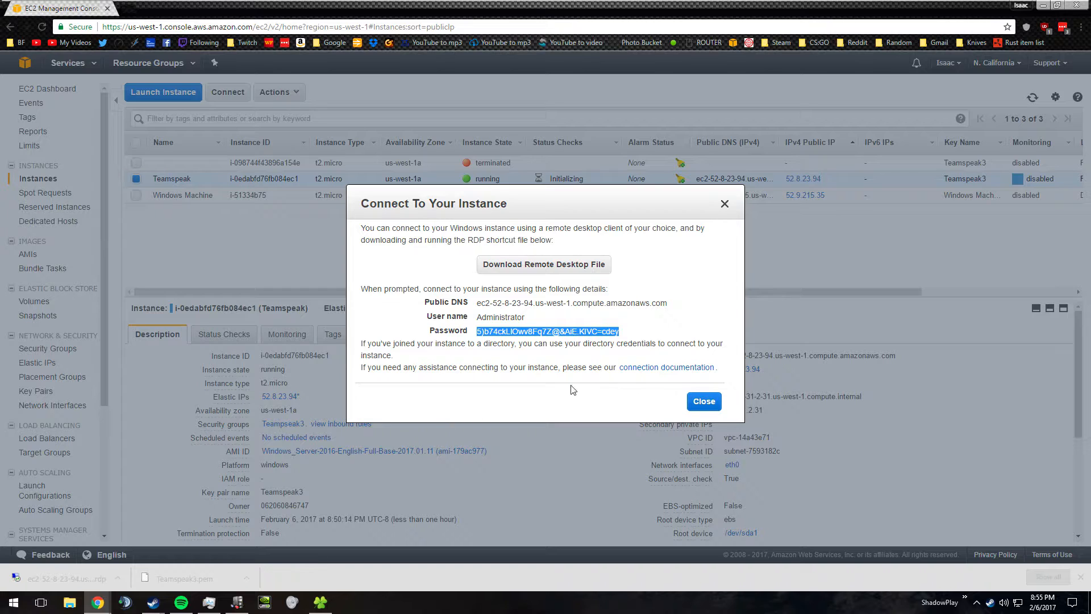
click(703, 402)
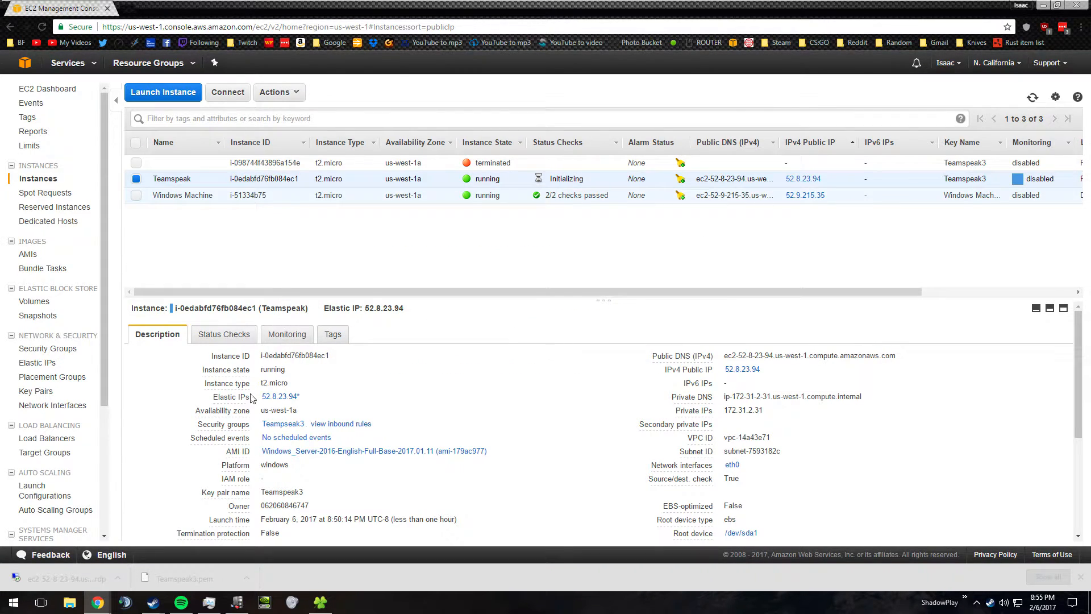
Step: Connect to the instance with the downloaded remote desktop file, entering the administrator password, and decline network discovery
click(43, 578)
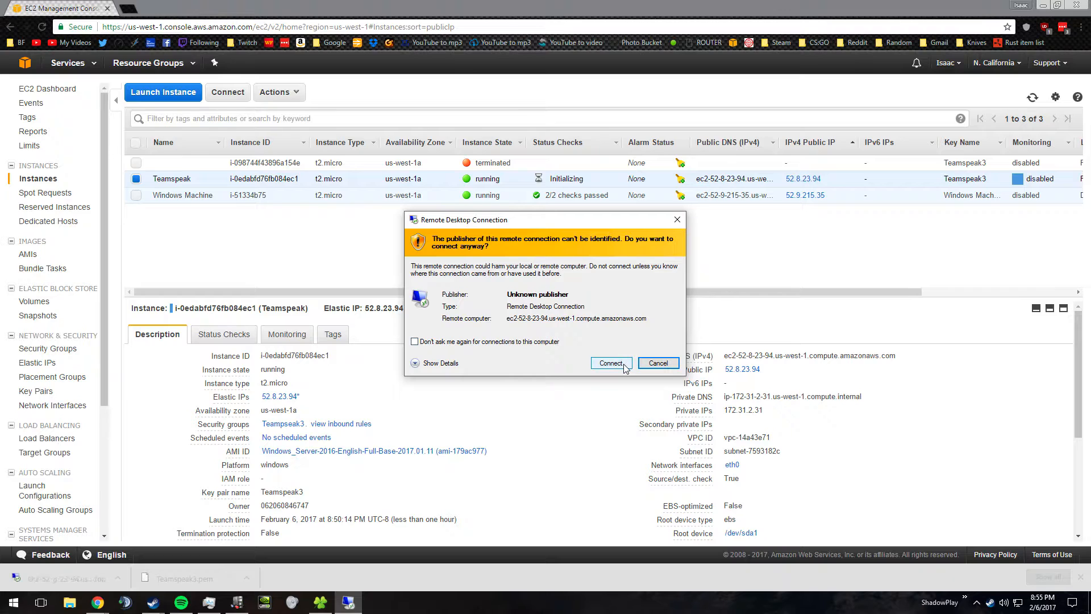
click(623, 365)
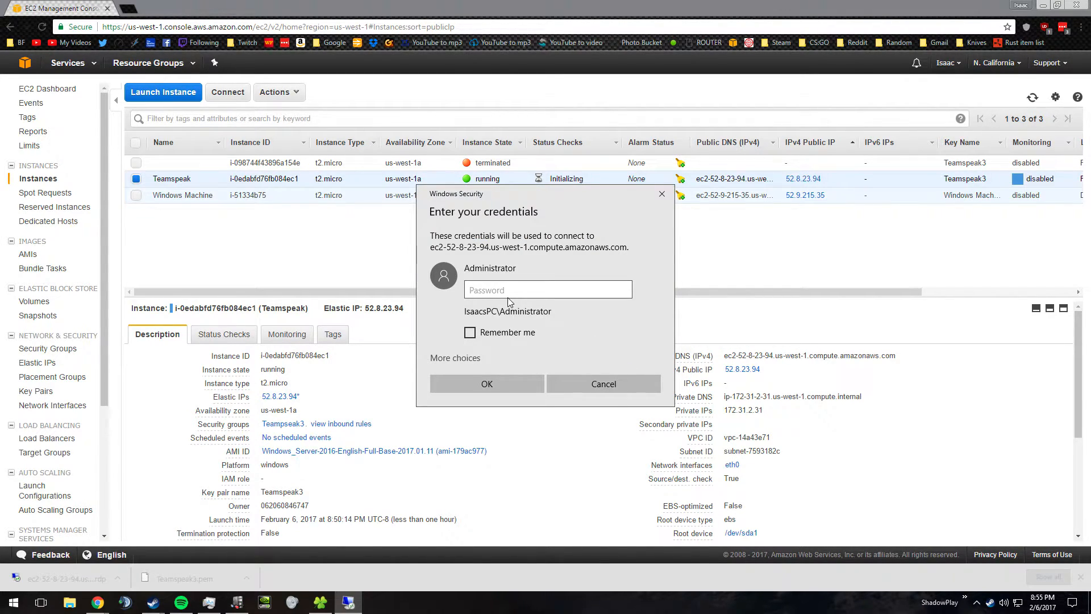
key(ctrl+v)
click(503, 387)
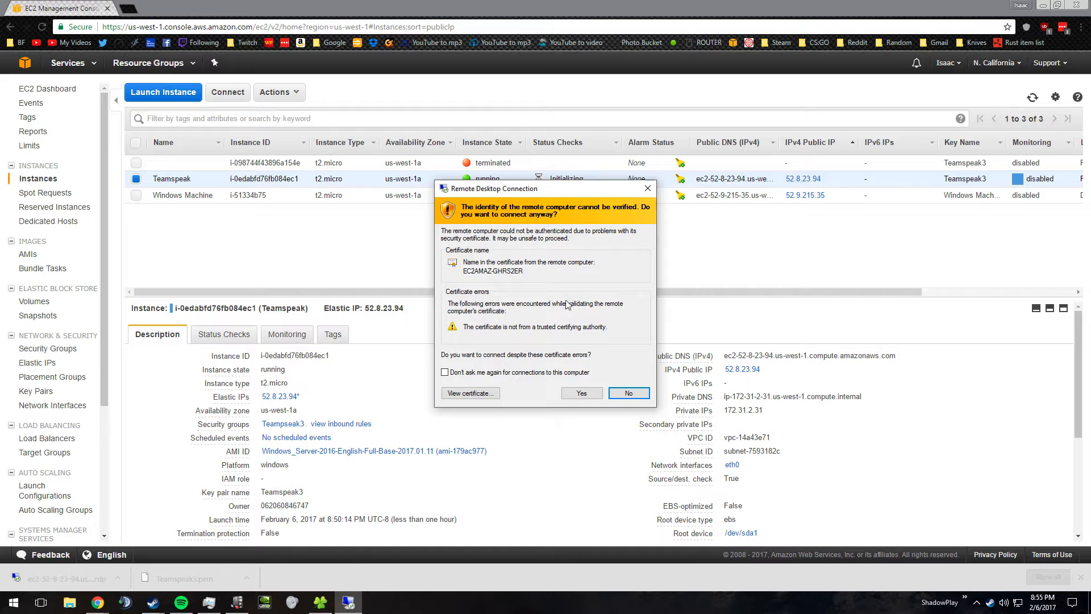
click(581, 394)
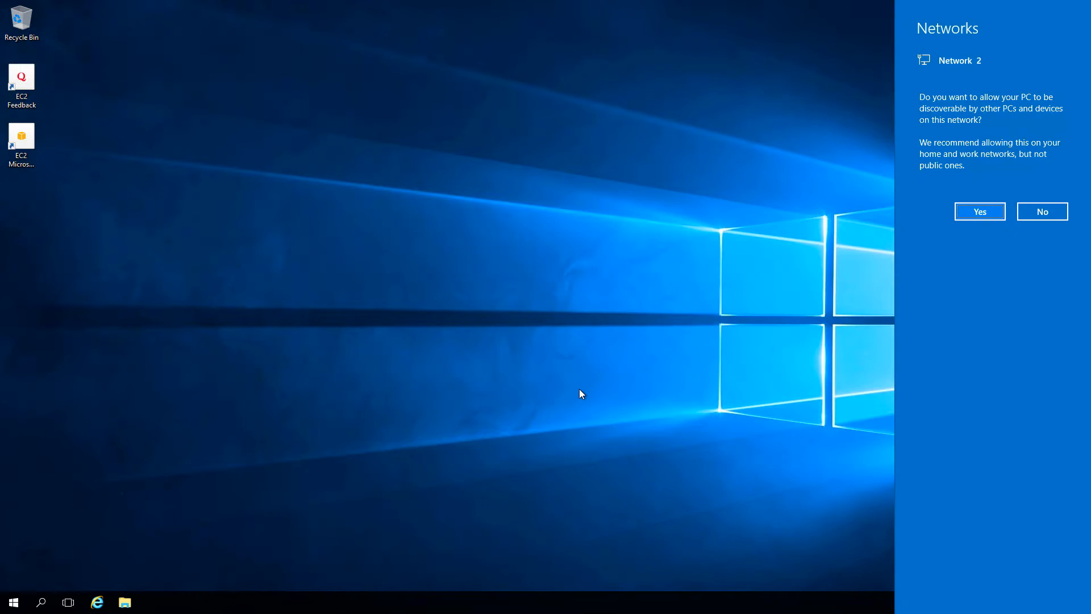
click(1053, 212)
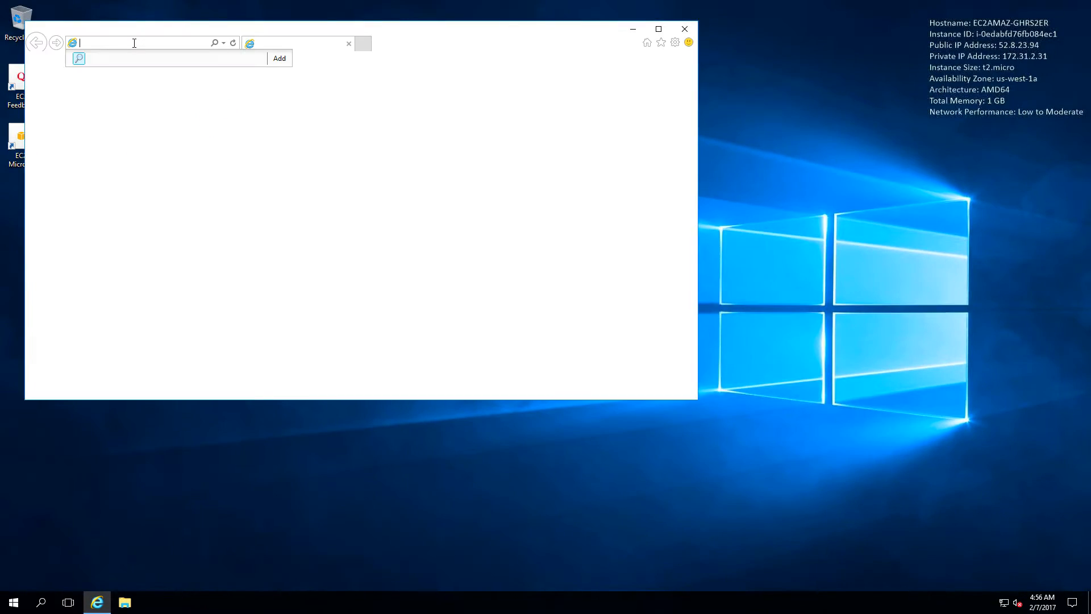
Step: Open teamspeak.com in Internet Explorer on the remote server and set up the browser without the recommended settings
text(team)
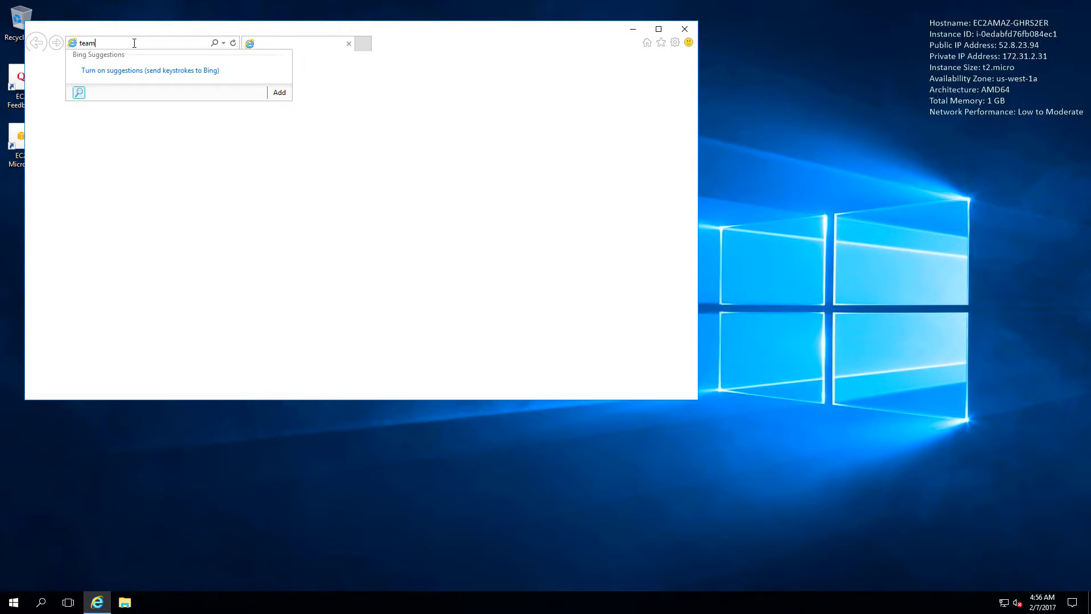
text(speak.com)
key(Return)
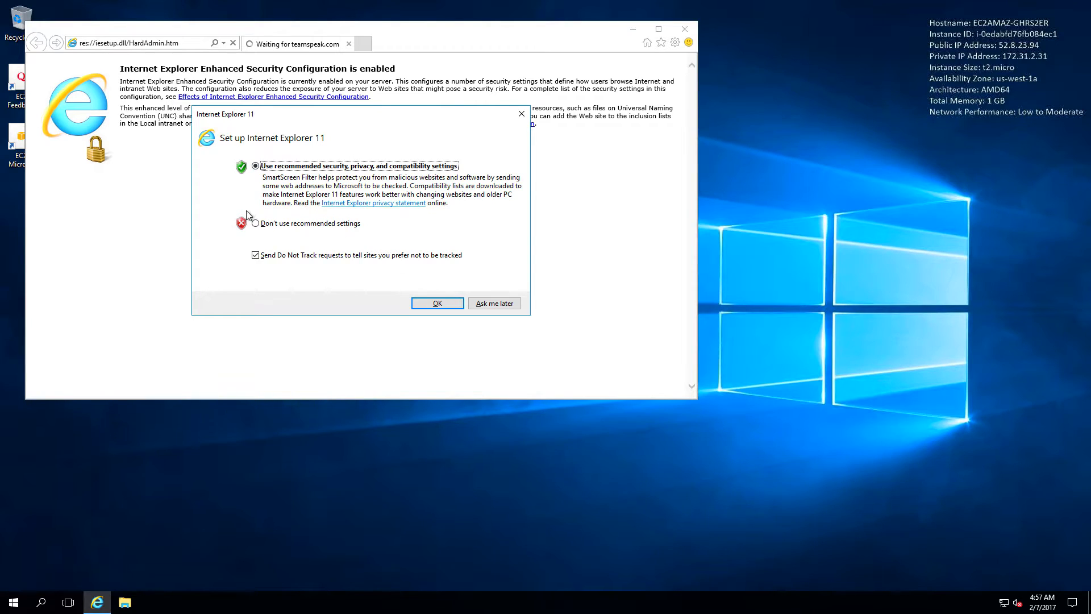
click(257, 223)
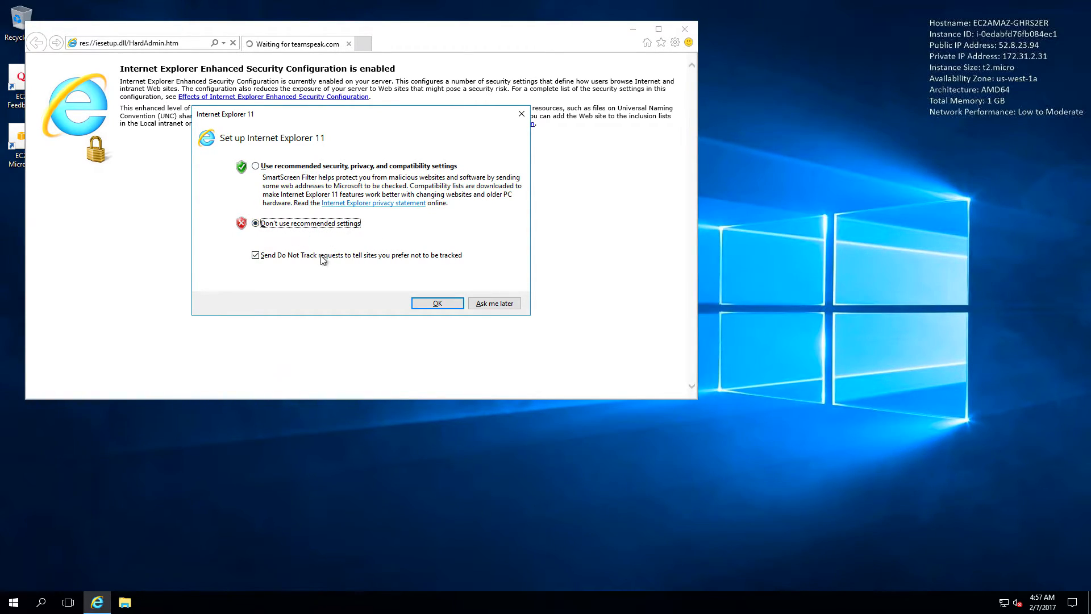
click(443, 305)
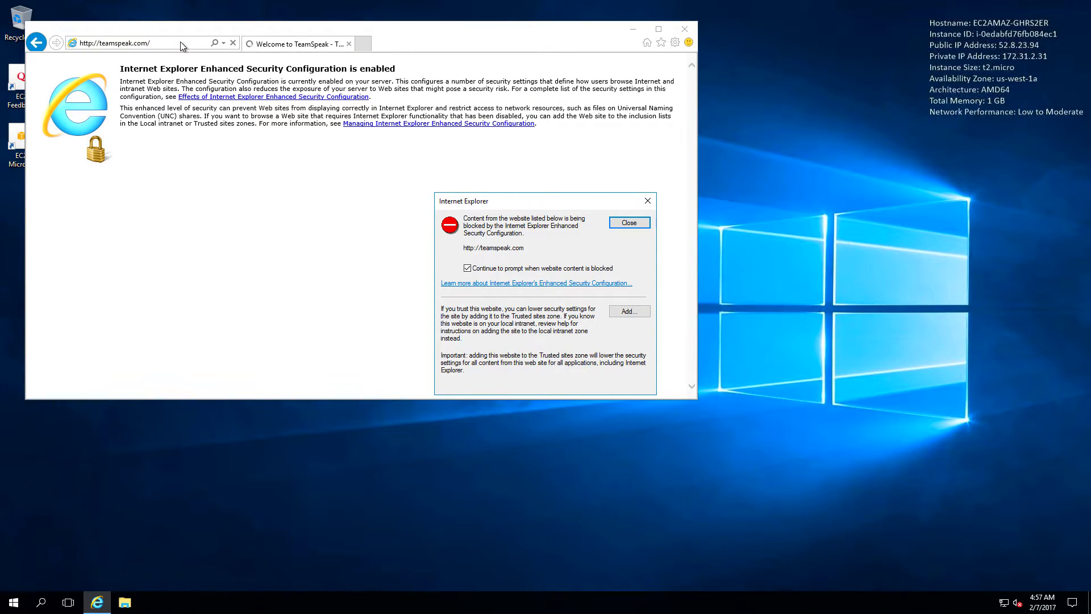
click(629, 311)
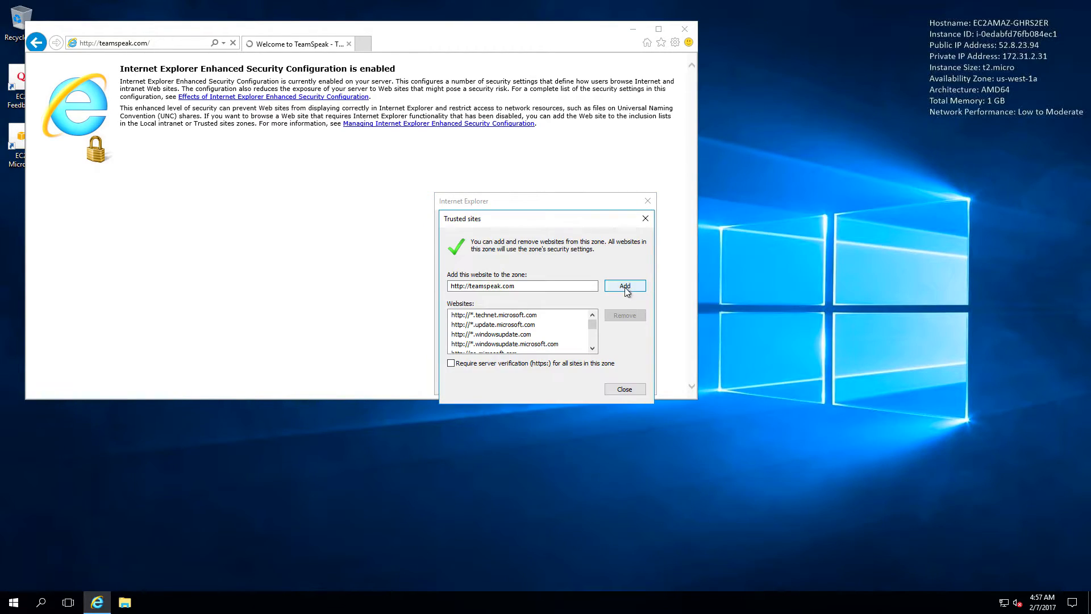
click(625, 285)
click(625, 389)
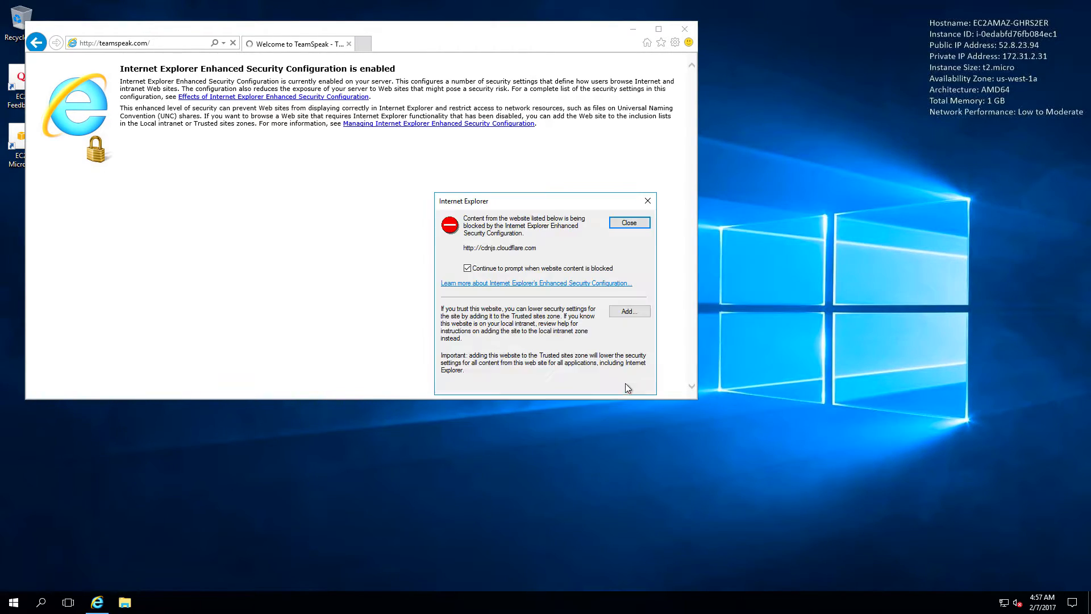
click(630, 312)
click(625, 389)
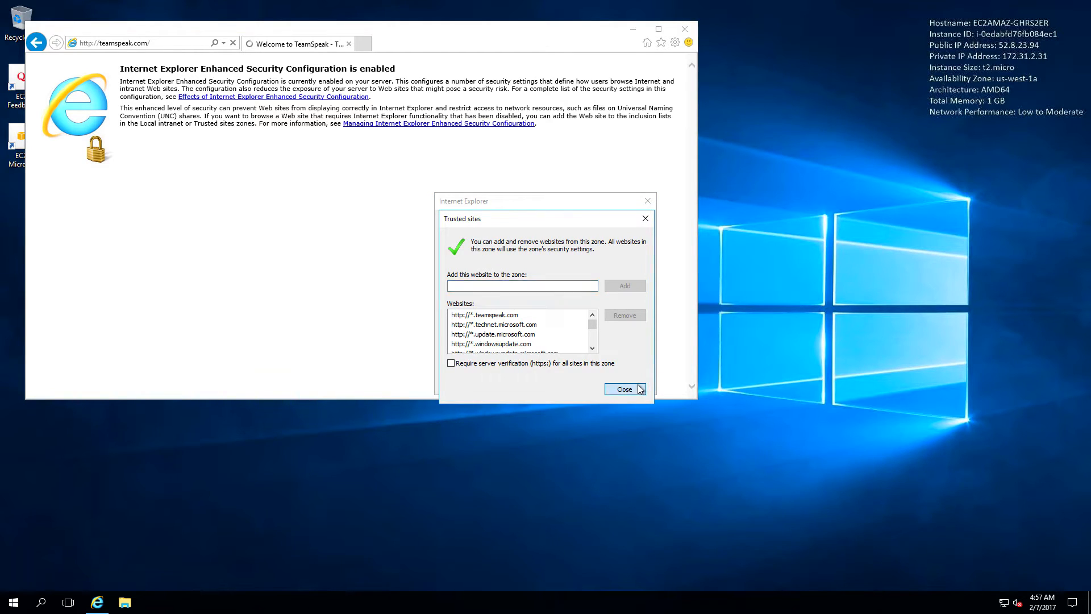
click(629, 319)
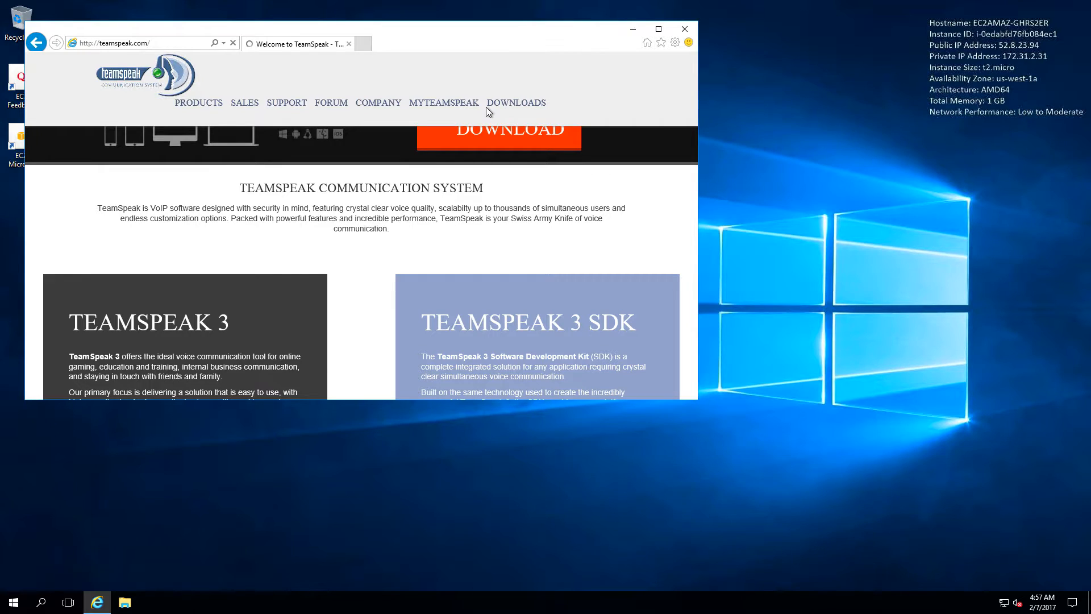
Step: Open the TeamSpeak 3 Server downloads and point out the Windows Server 64-bit 3.0.13.6 build
mouse_move(505, 103)
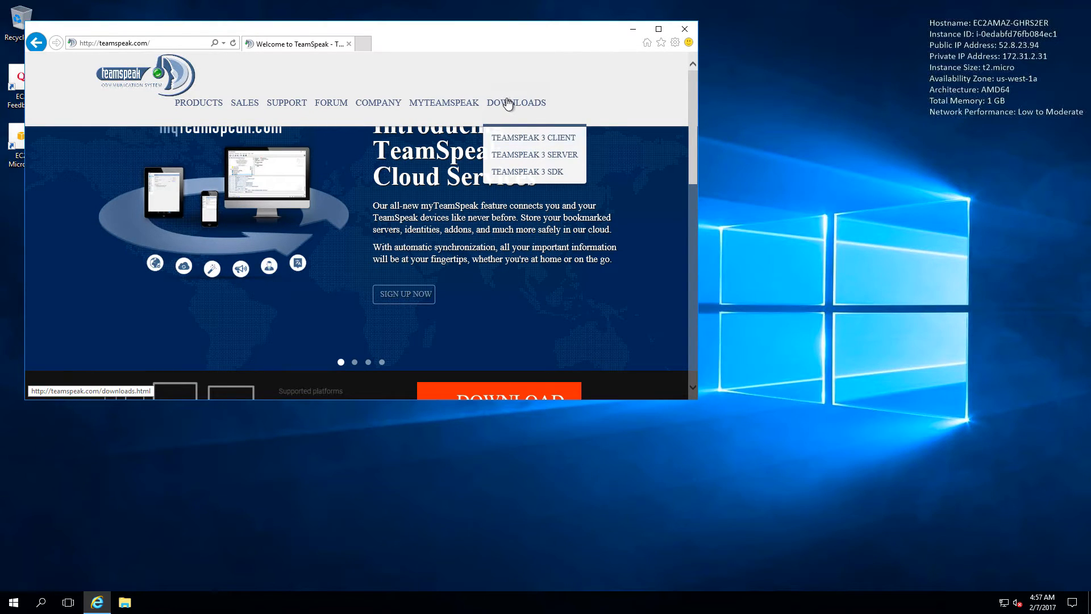
click(559, 160)
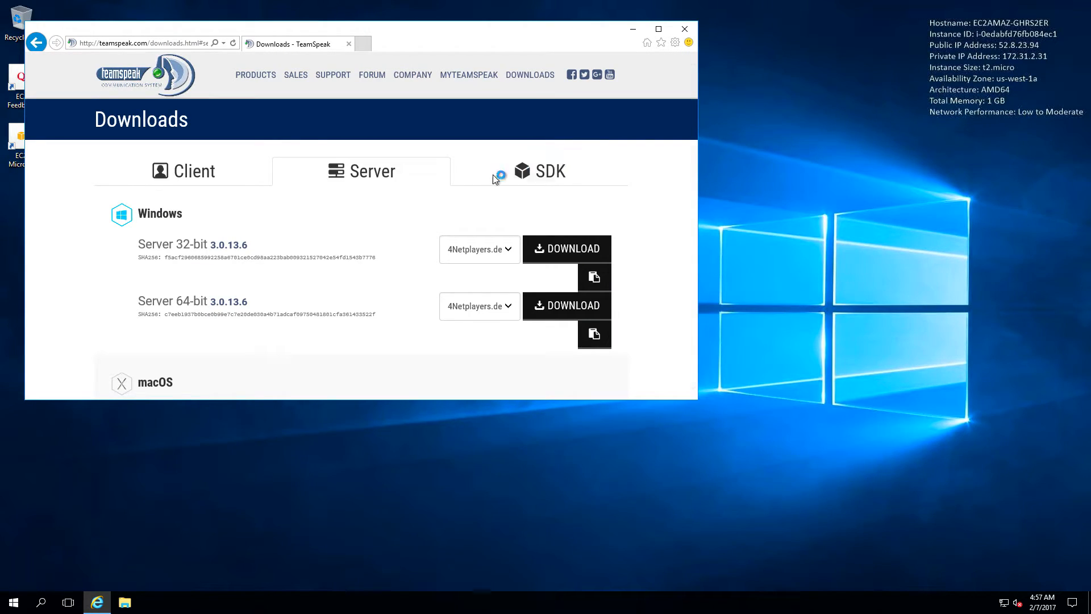
drag(138, 214, 186, 213)
drag(138, 301, 264, 300)
click(335, 305)
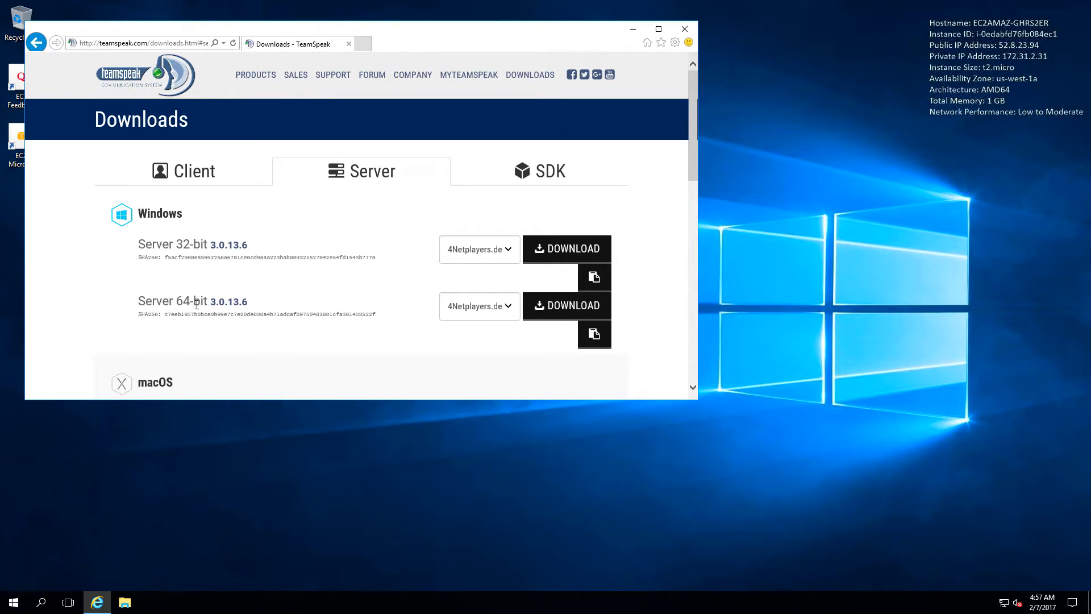
drag(209, 299, 259, 300)
click(263, 303)
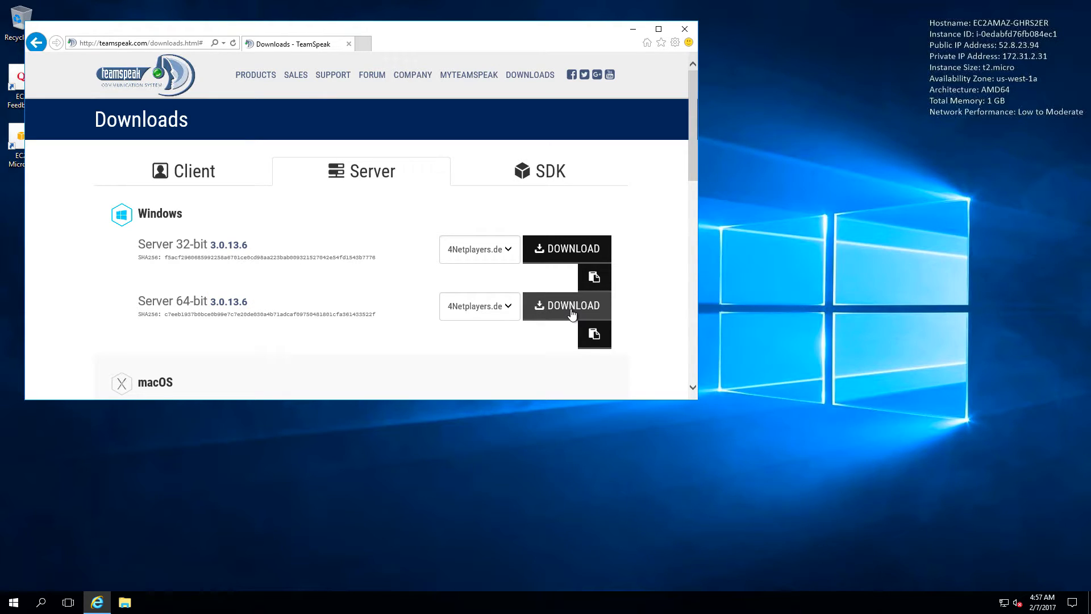
Step: Download the Windows 64-bit TeamSpeak server and save teamspeak3-server_win64-3.0.13.6 as a zip file on the Desktop
click(571, 314)
click(625, 313)
click(625, 286)
click(623, 389)
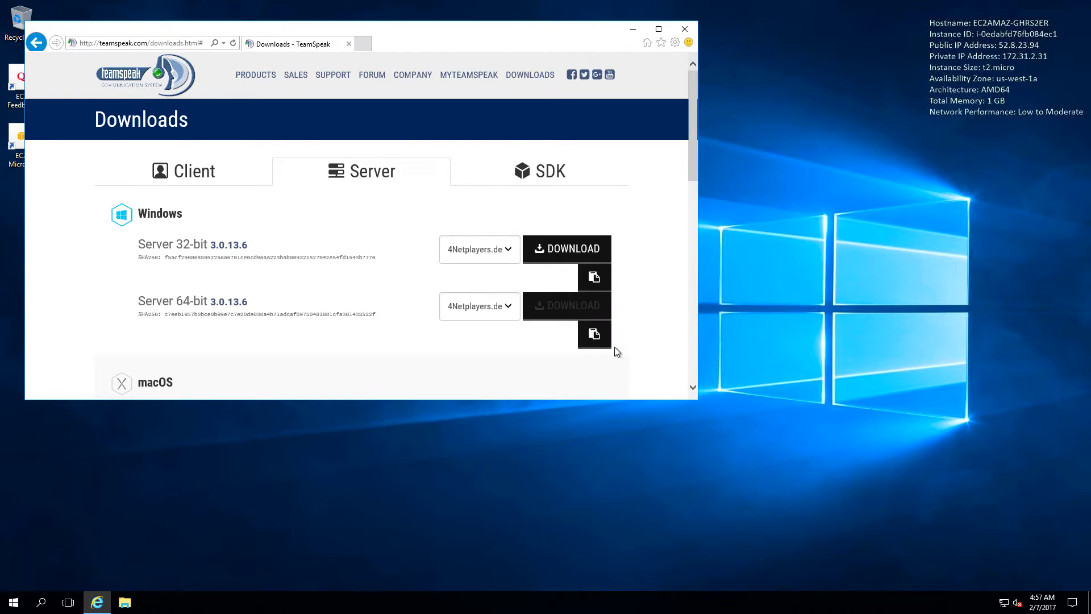
click(574, 307)
click(500, 331)
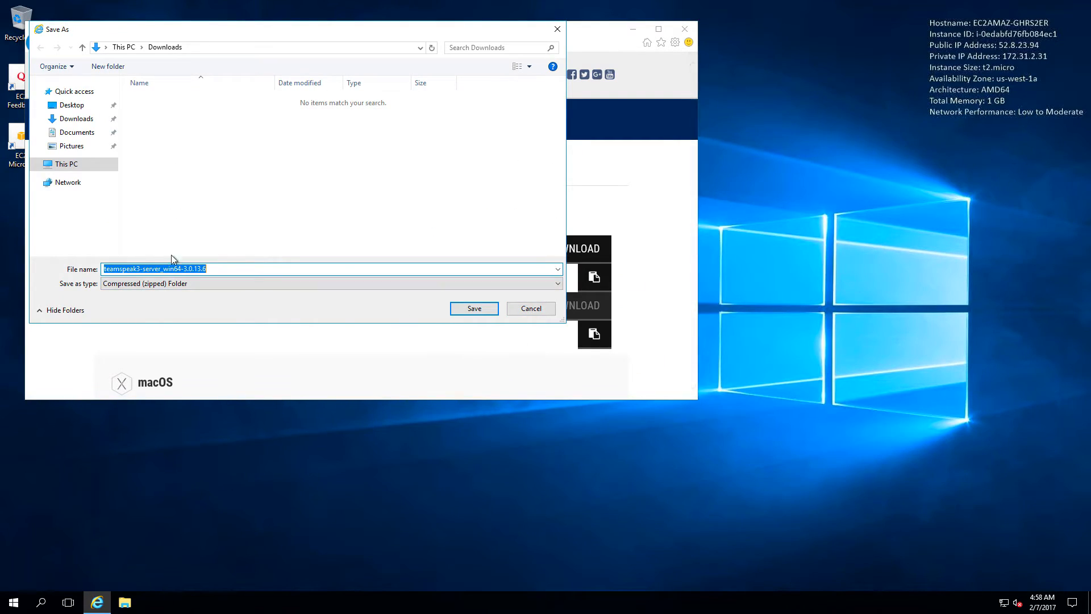
click(80, 106)
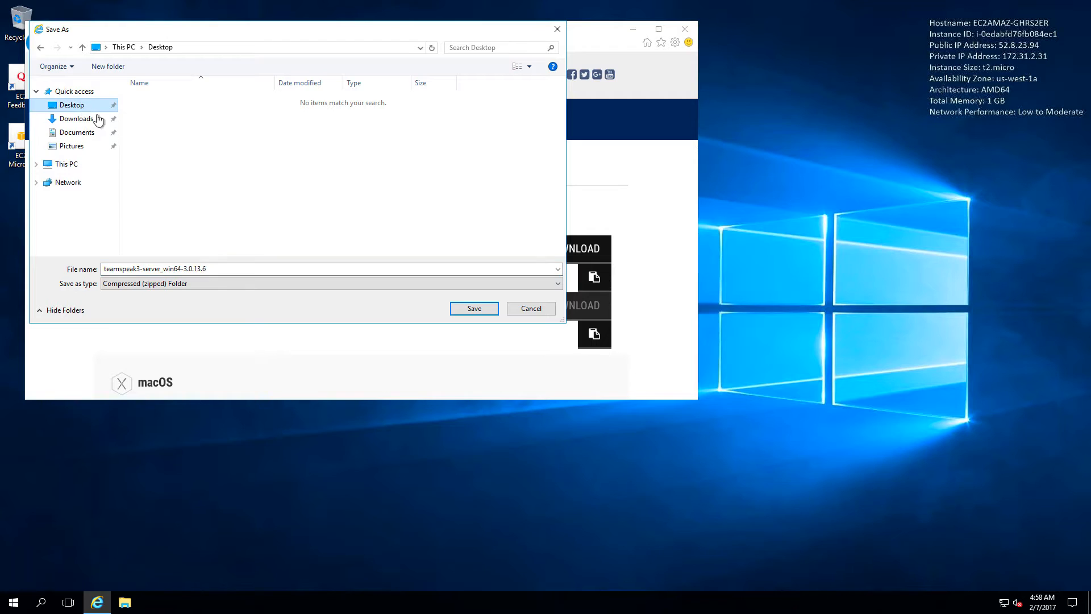
click(470, 312)
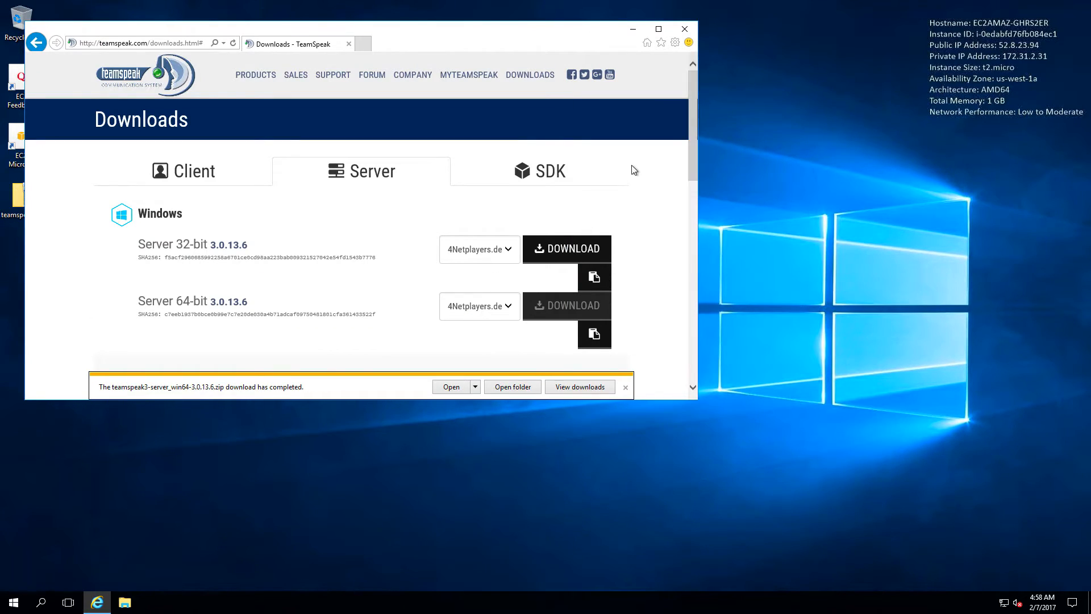
Step: Close the browser and extract the downloaded TeamSpeak server zip into its suggested folder on the Desktop
click(680, 34)
double_click(31, 202)
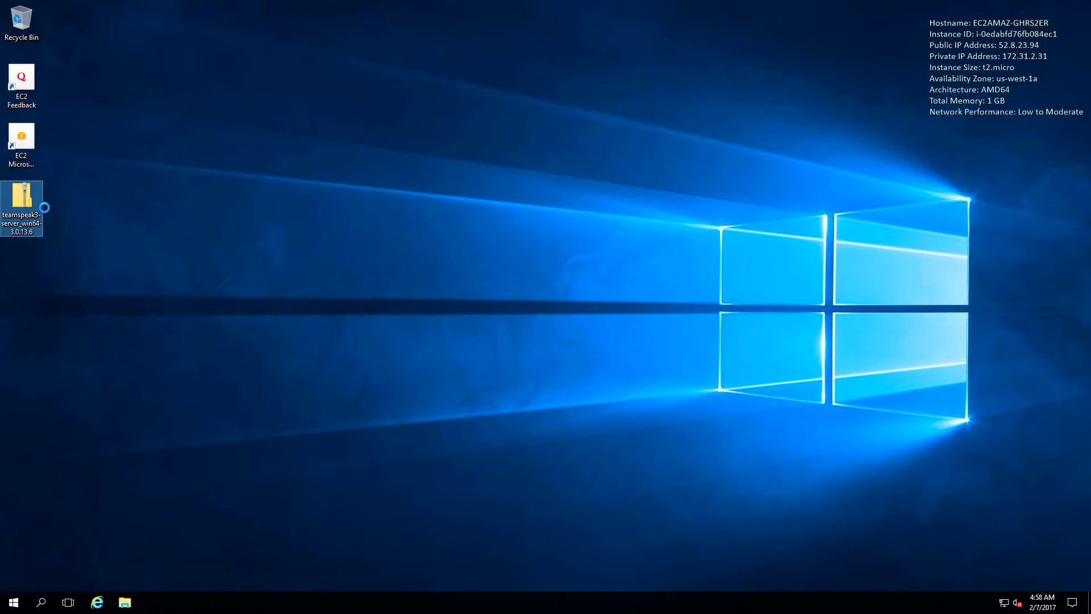
right_click(30, 202)
click(66, 227)
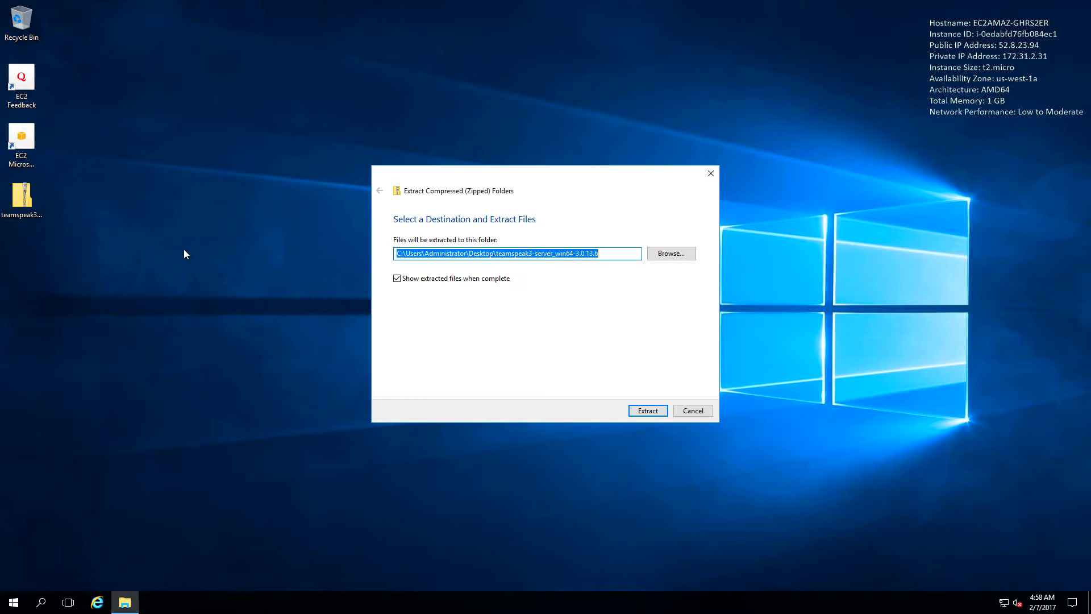
click(639, 411)
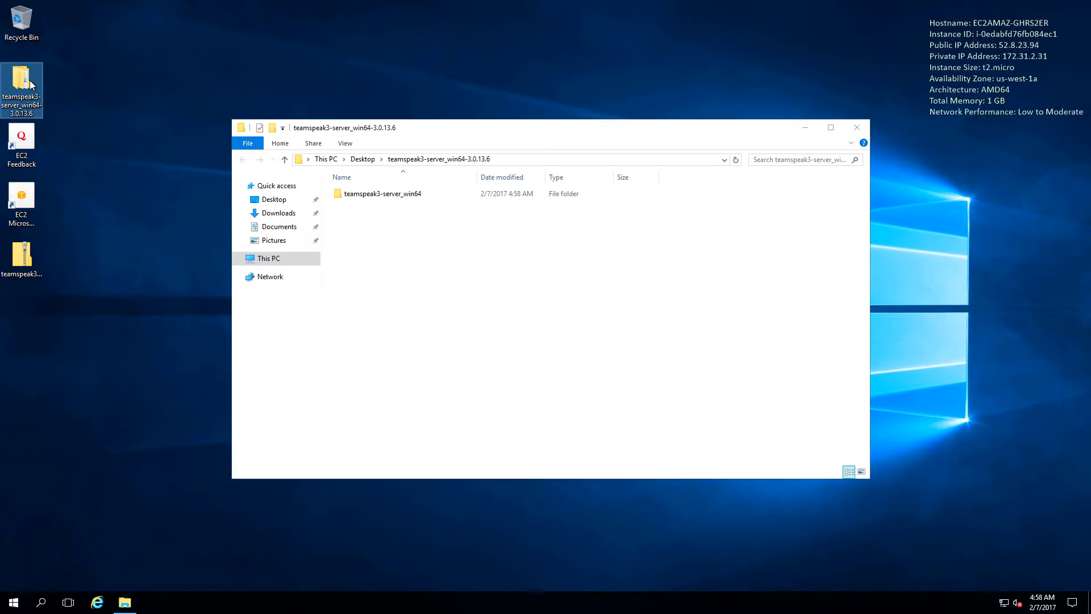
Step: Open the teamspeak3-server_win64 folder inside the extracted folder and close the duplicate window
double_click(31, 83)
double_click(378, 209)
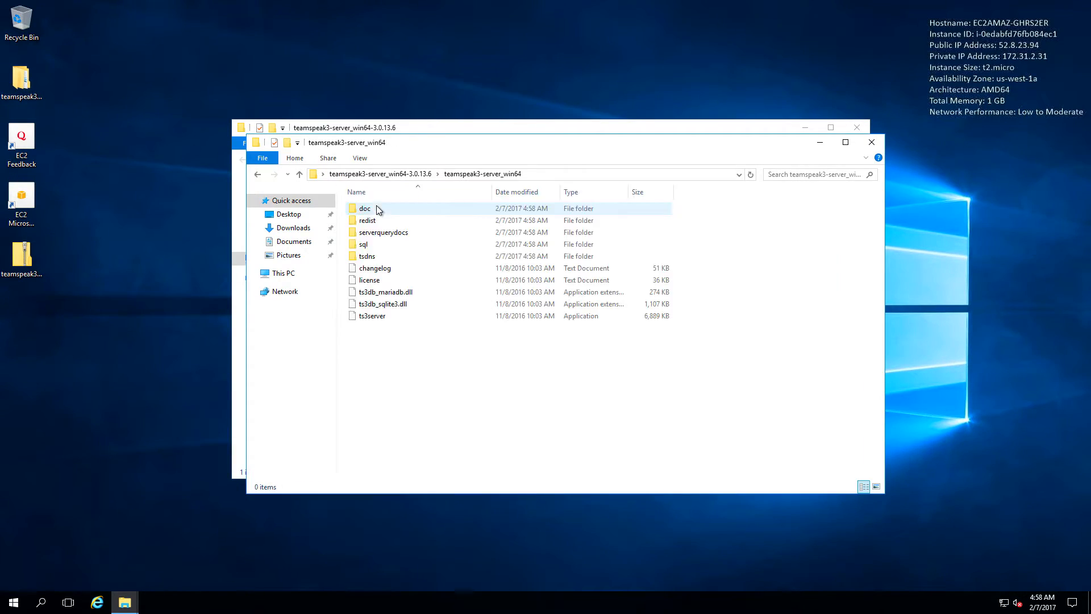
click(857, 128)
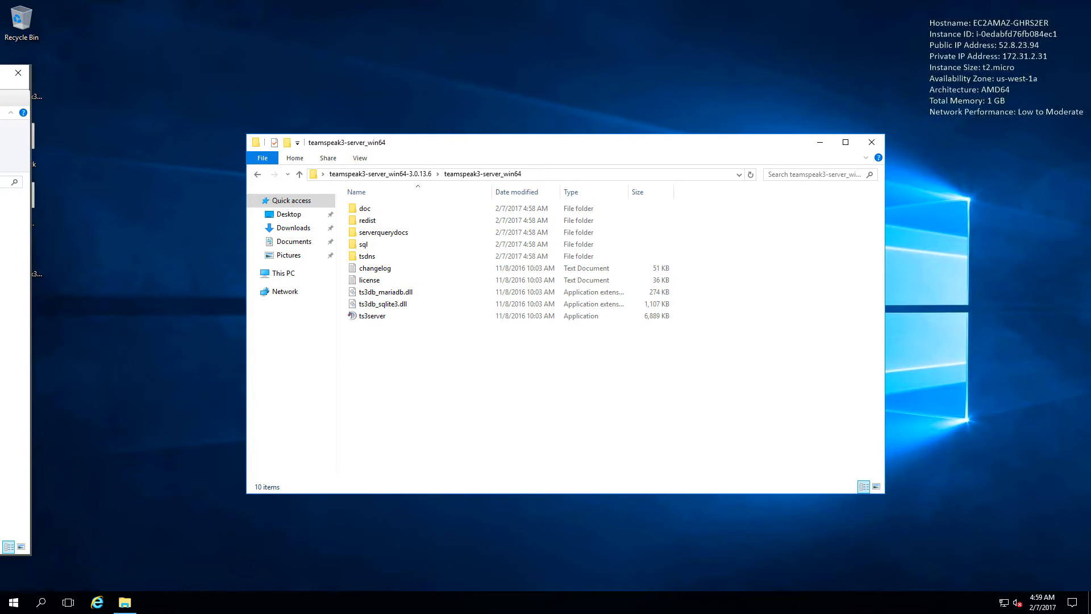
Step: Show the ts3server.sqlitedb file in the local backup folder over the server files, and return to the remote server
drag(0, 78, 465, 89)
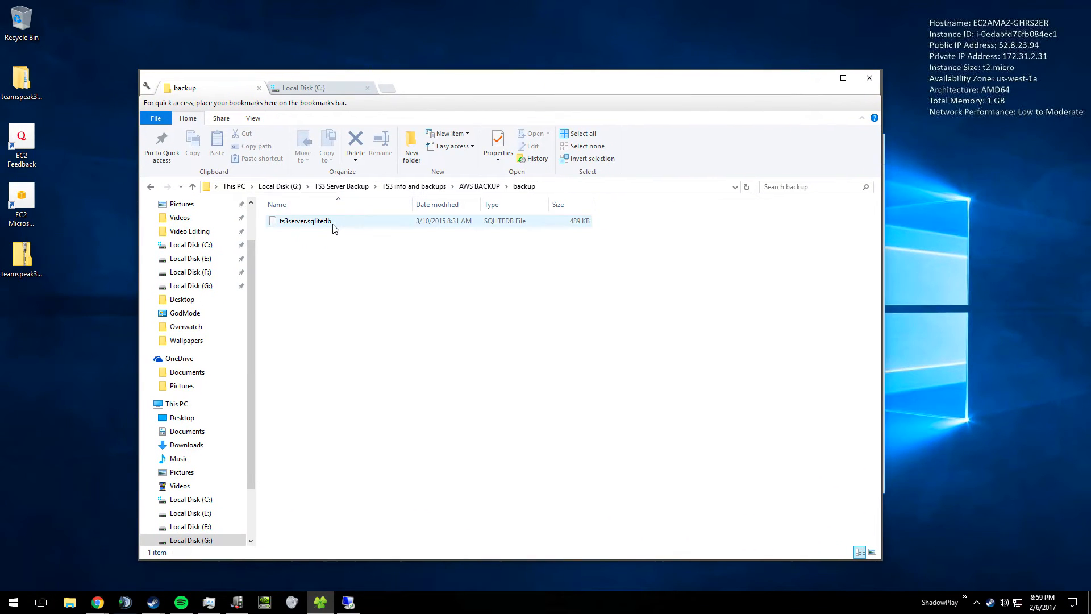
click(284, 226)
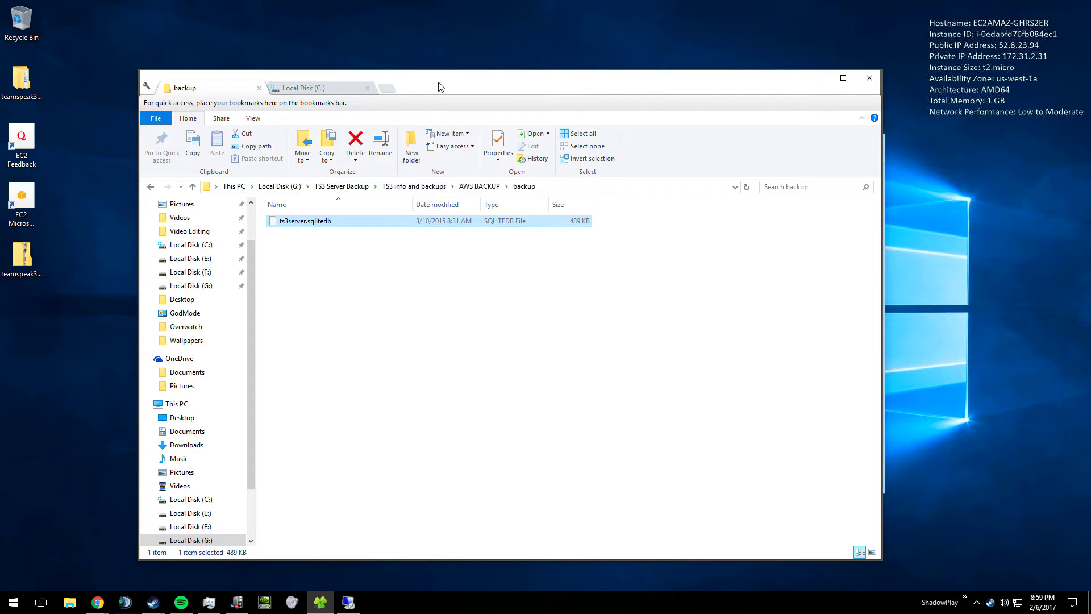
drag(434, 88, 737, 321)
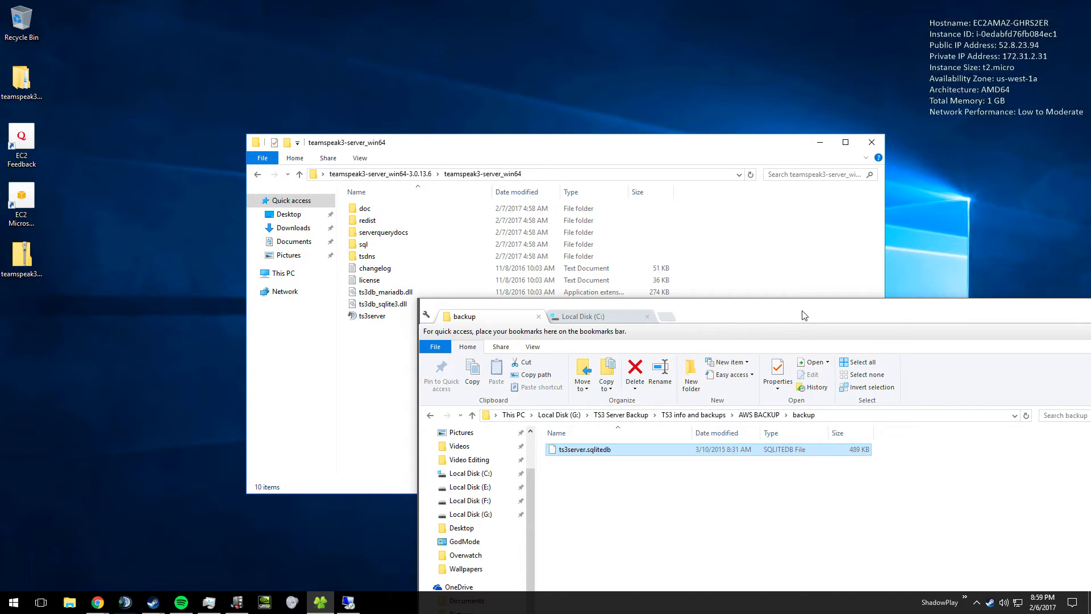
click(268, 206)
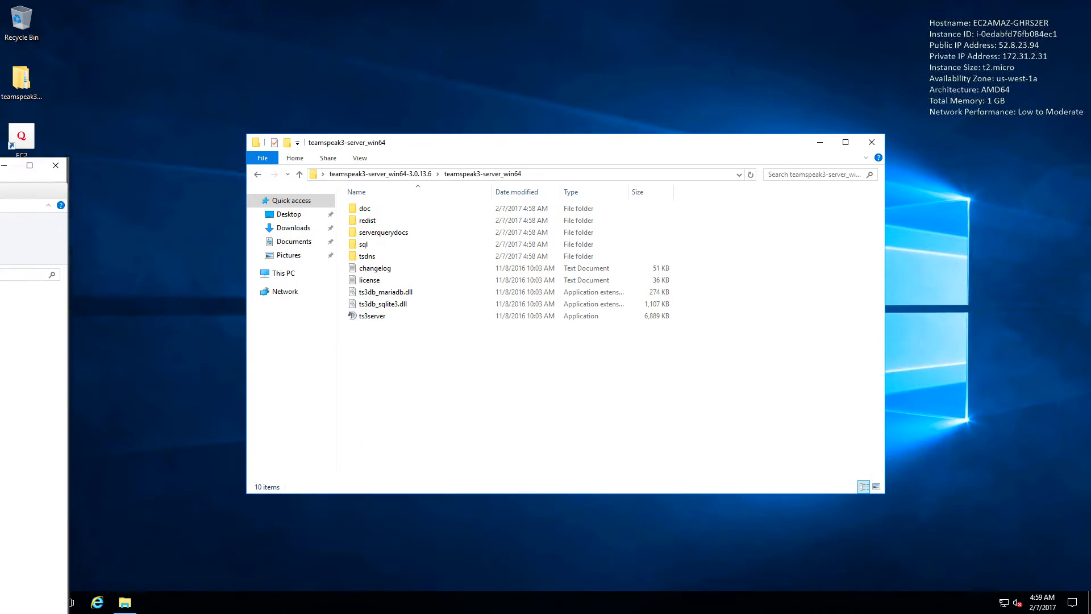
Step: Start ts3server, move its login details dialog aside and highlight the server admin token
double_click(384, 318)
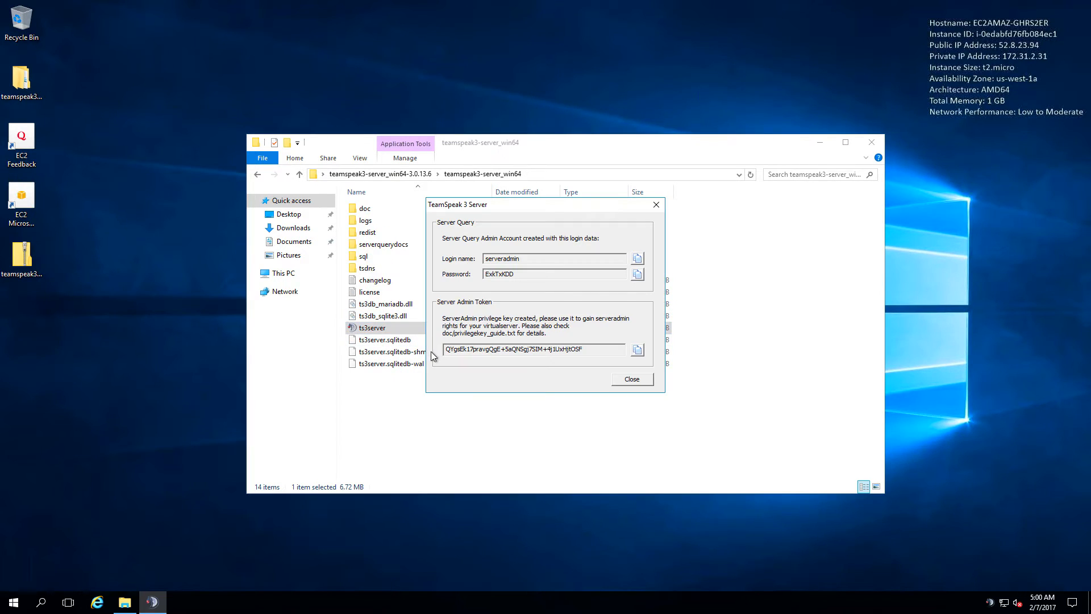
drag(548, 213, 828, 234)
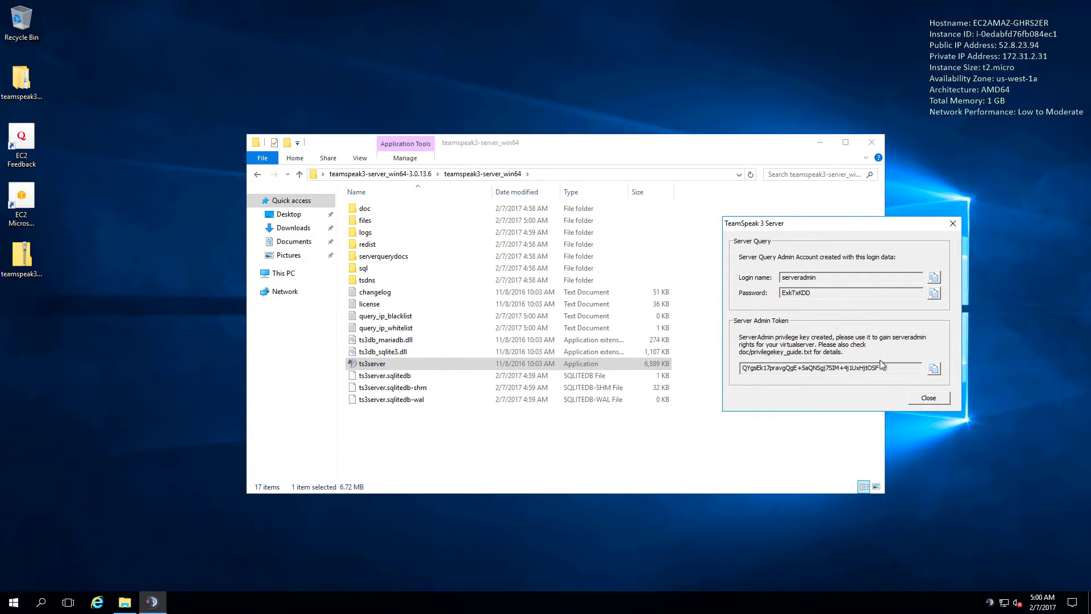
drag(898, 368, 736, 365)
drag(894, 372, 757, 370)
Step: Open the list of apps allowed through Windows Firewall from the network settings
click(998, 603)
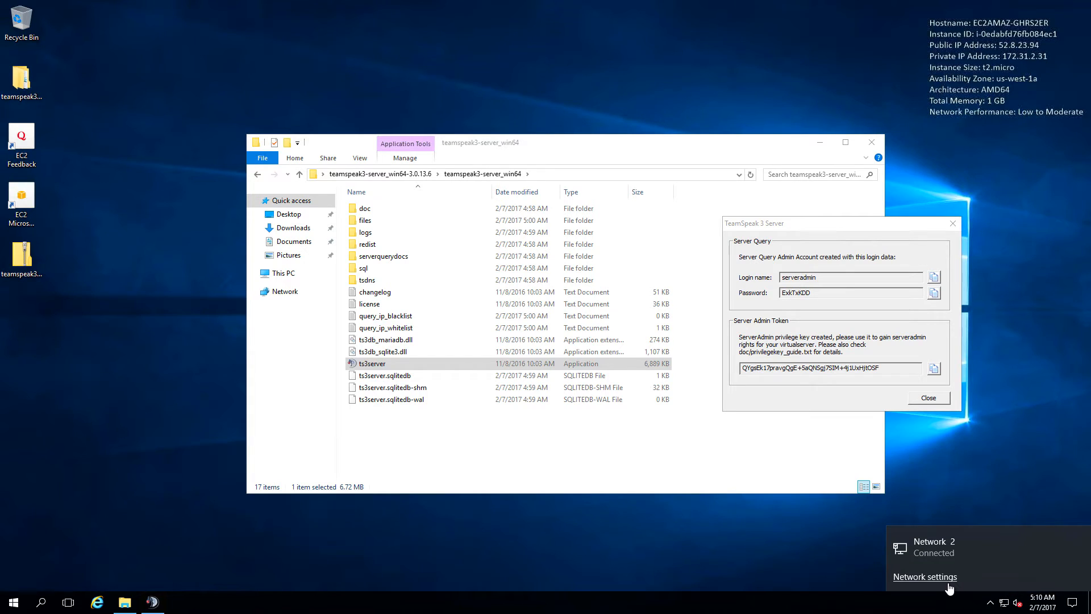
click(925, 577)
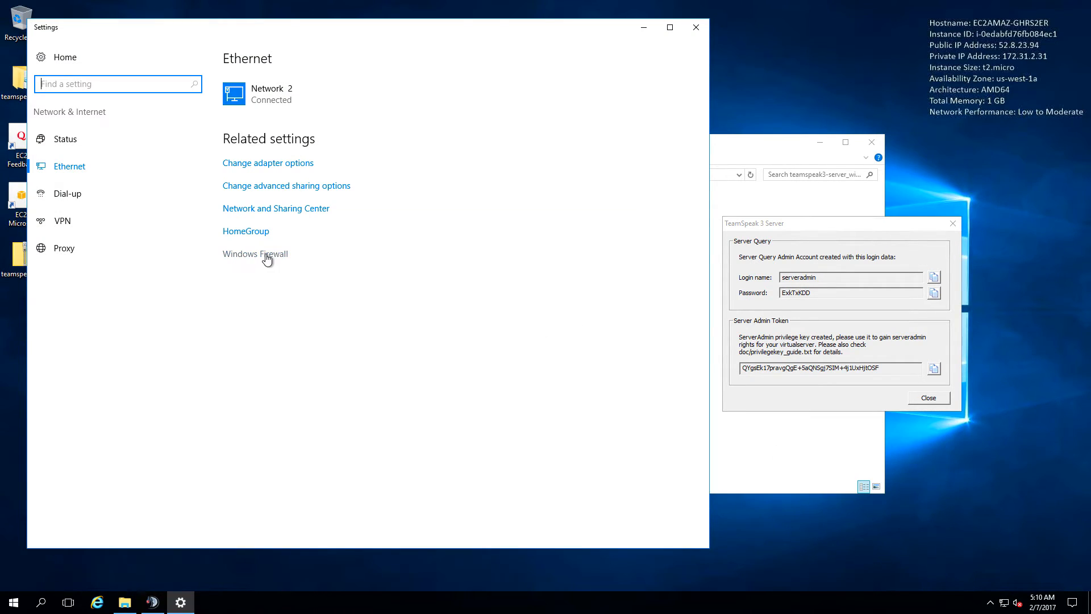
click(1004, 604)
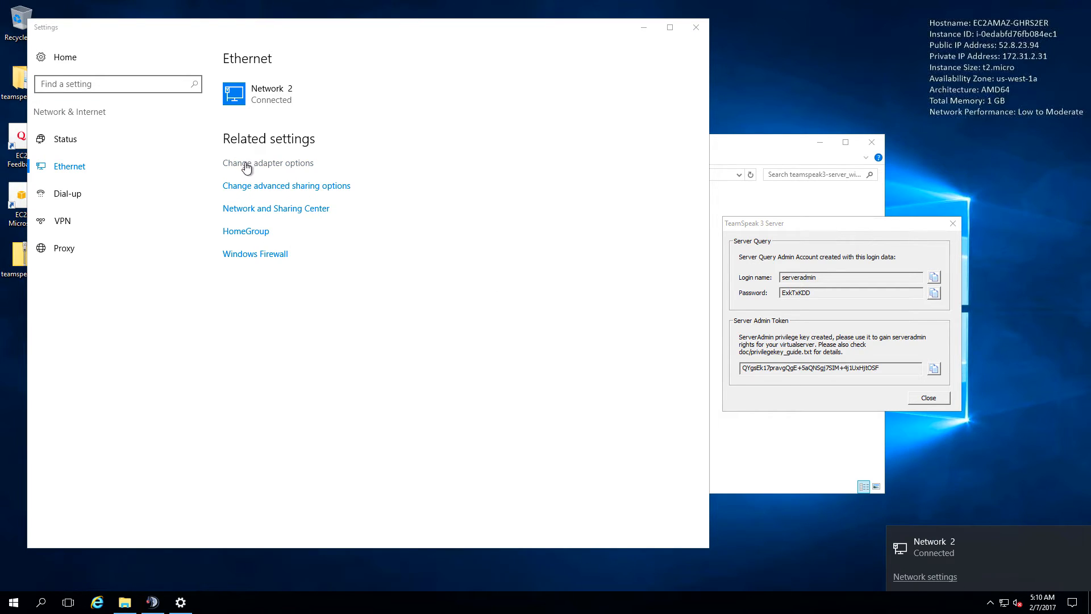
click(243, 253)
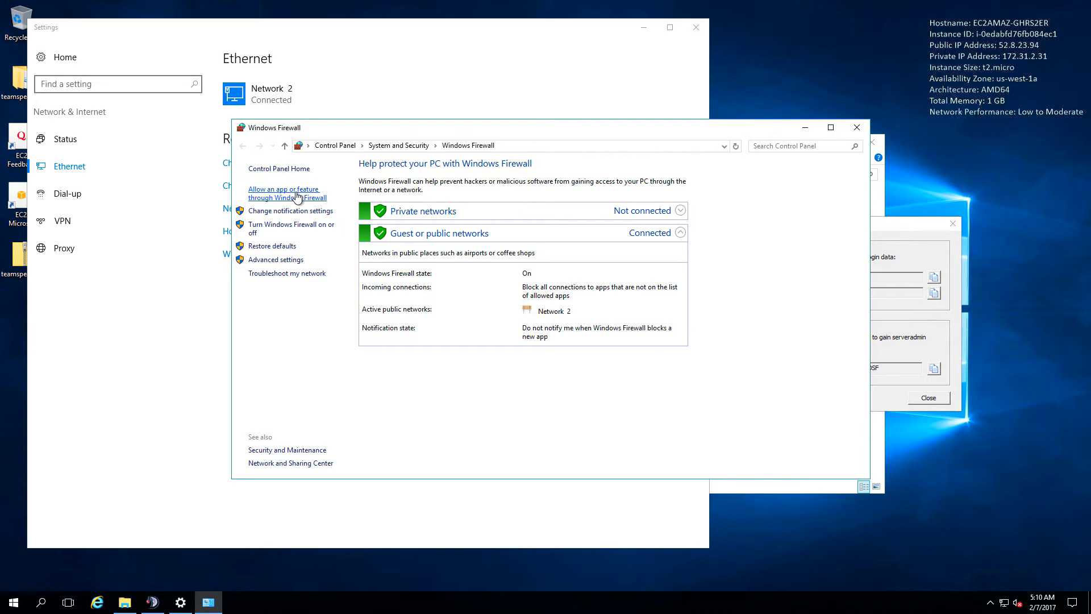
click(307, 199)
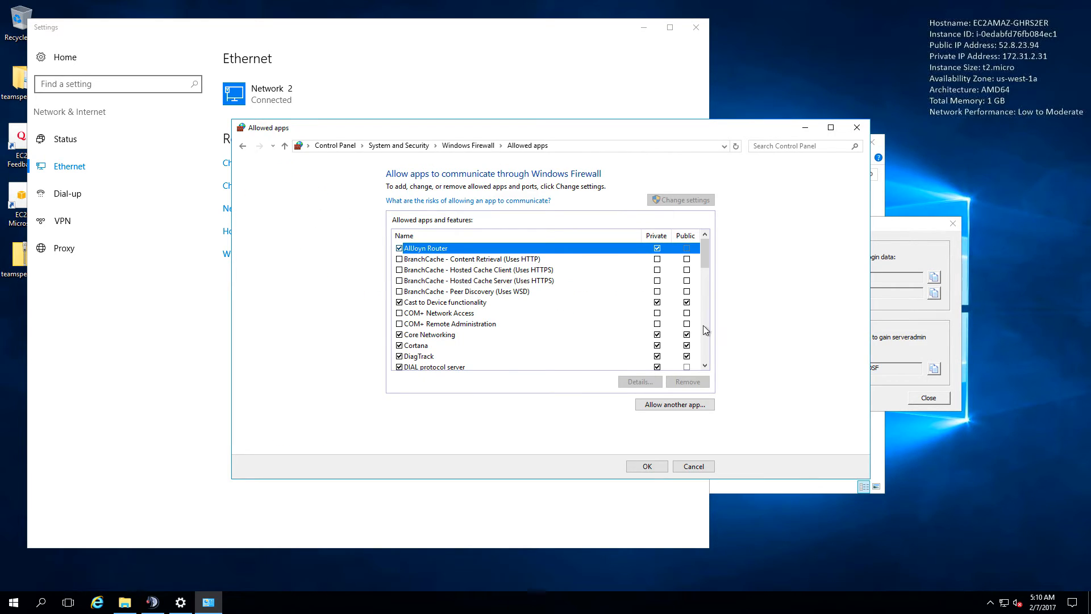
Step: Allow ts3server from the extracted Desktop folder through Windows Firewall, confirm the list, and close the firewall and network settings
click(654, 404)
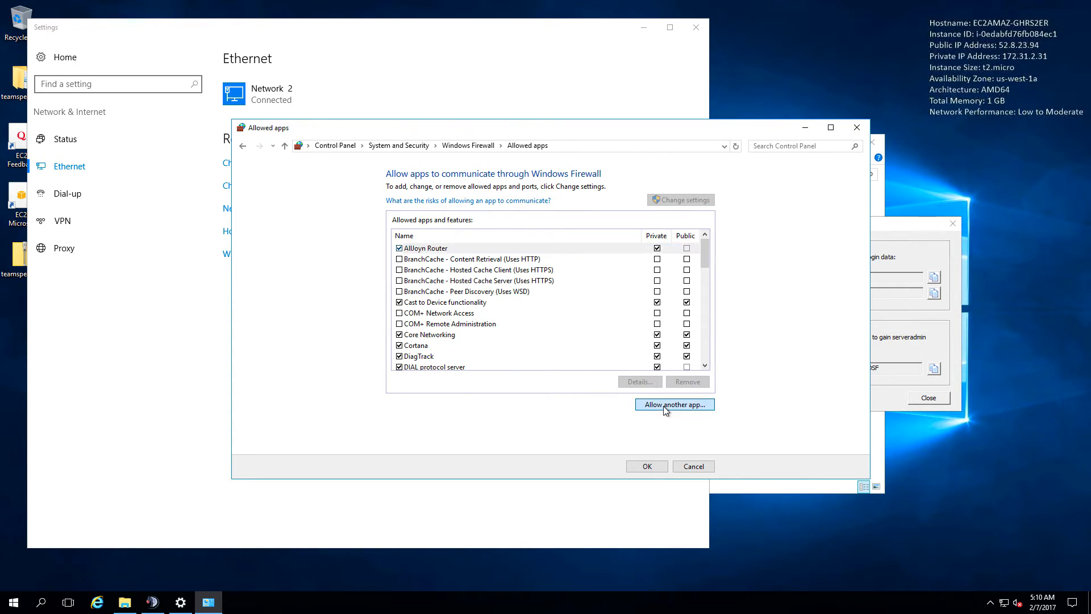
click(633, 362)
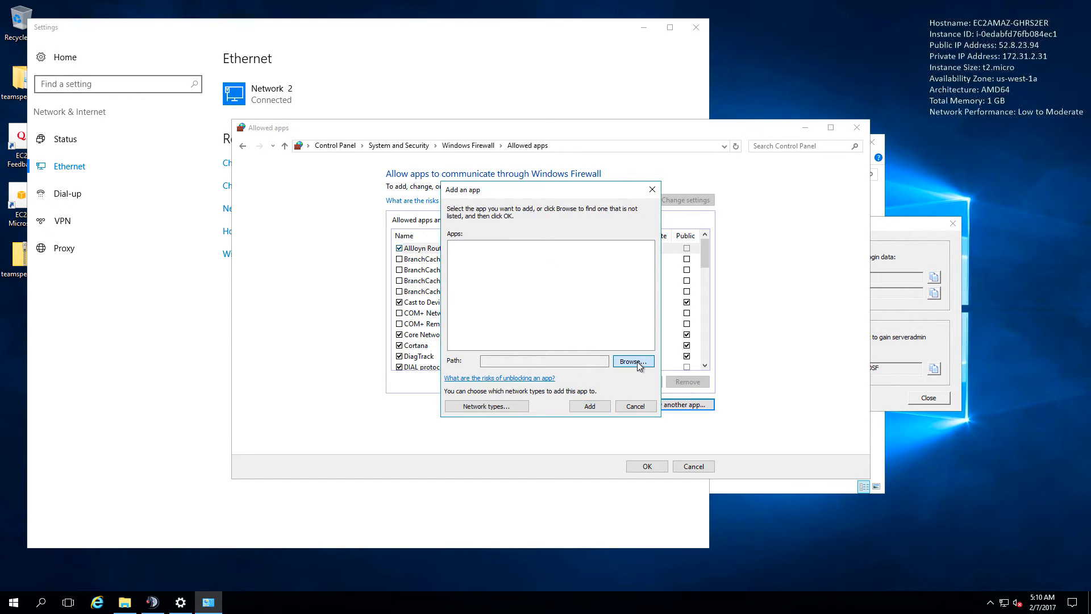
click(475, 281)
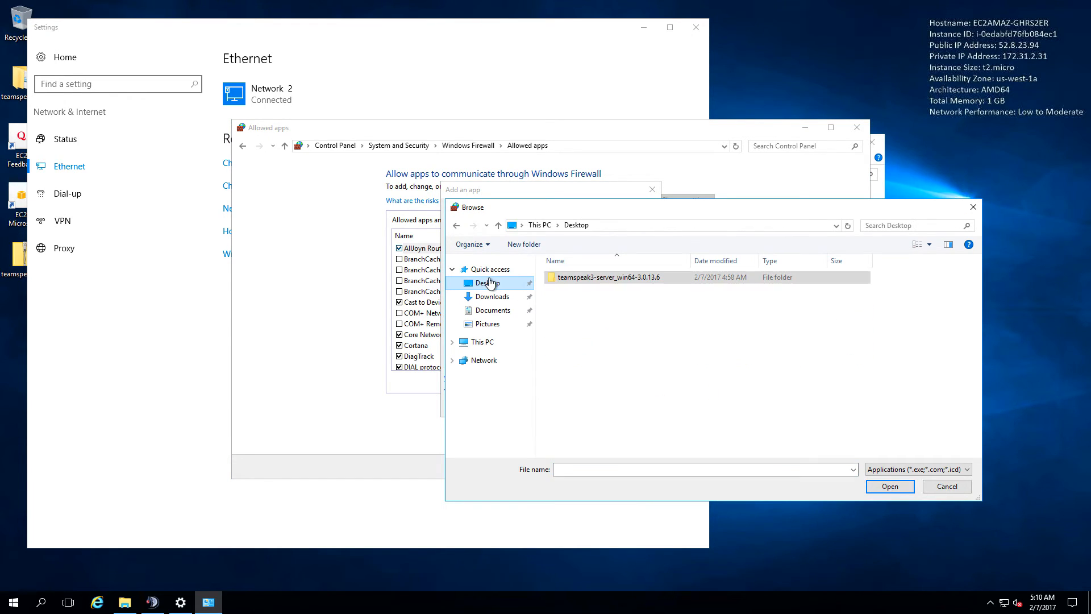
double_click(588, 278)
double_click(591, 281)
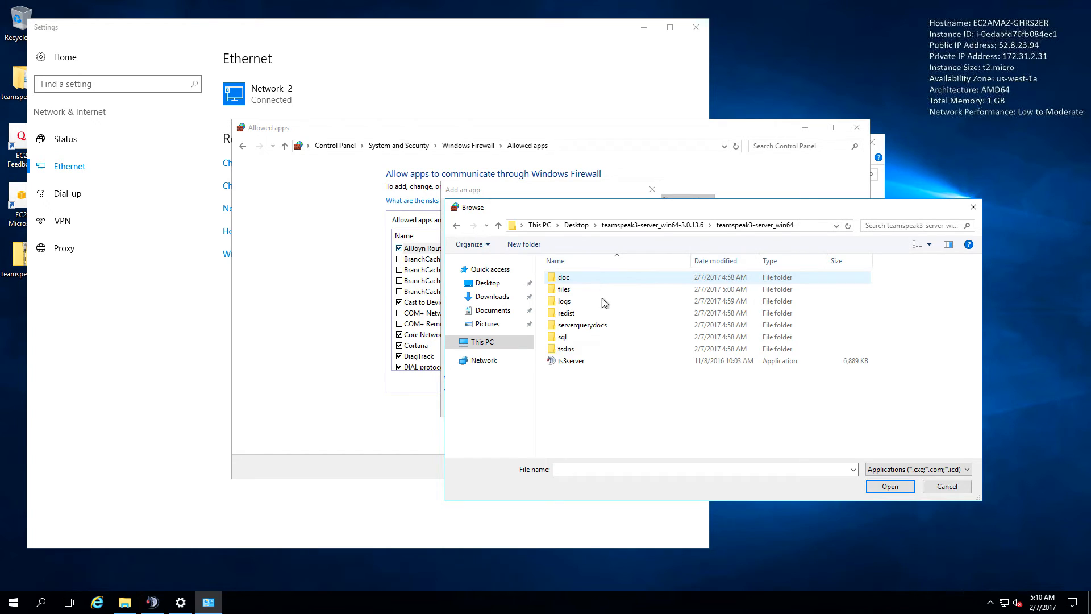
click(571, 361)
click(890, 486)
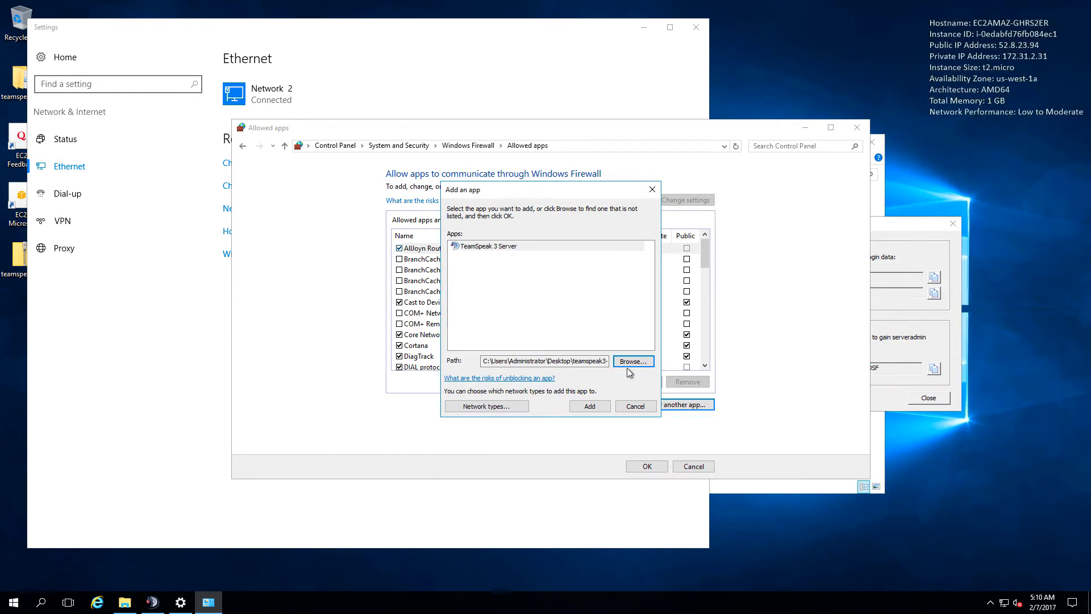
click(590, 406)
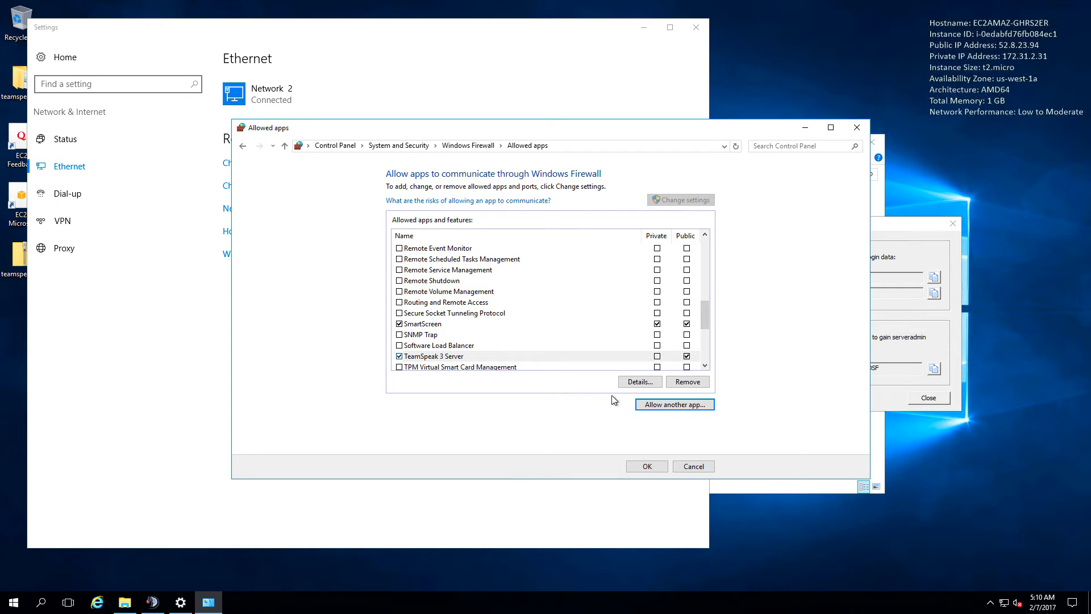
click(652, 464)
click(857, 128)
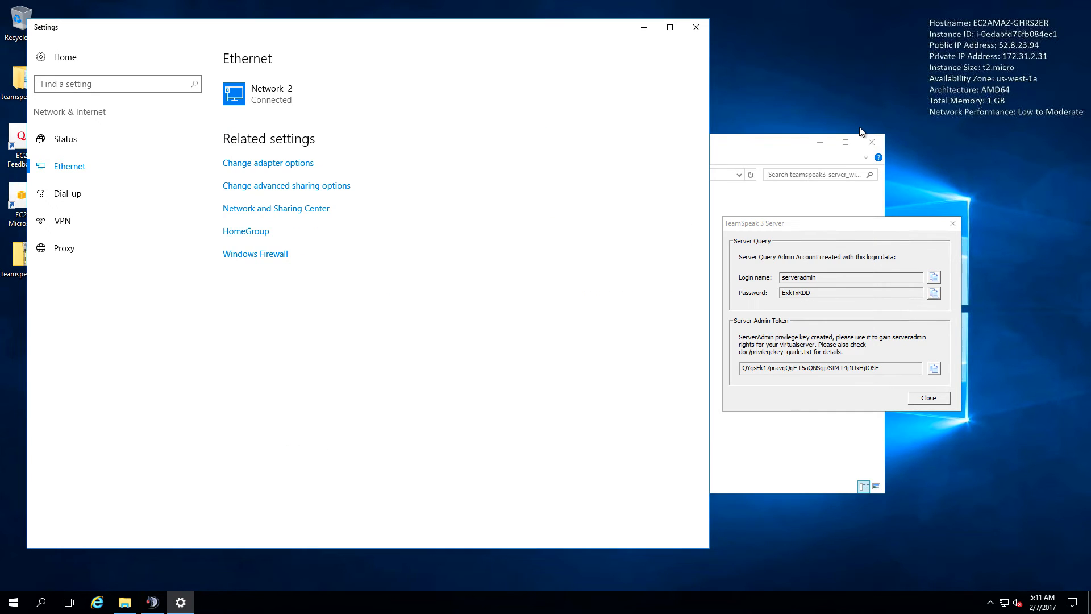
click(695, 28)
drag(756, 225, 762, 215)
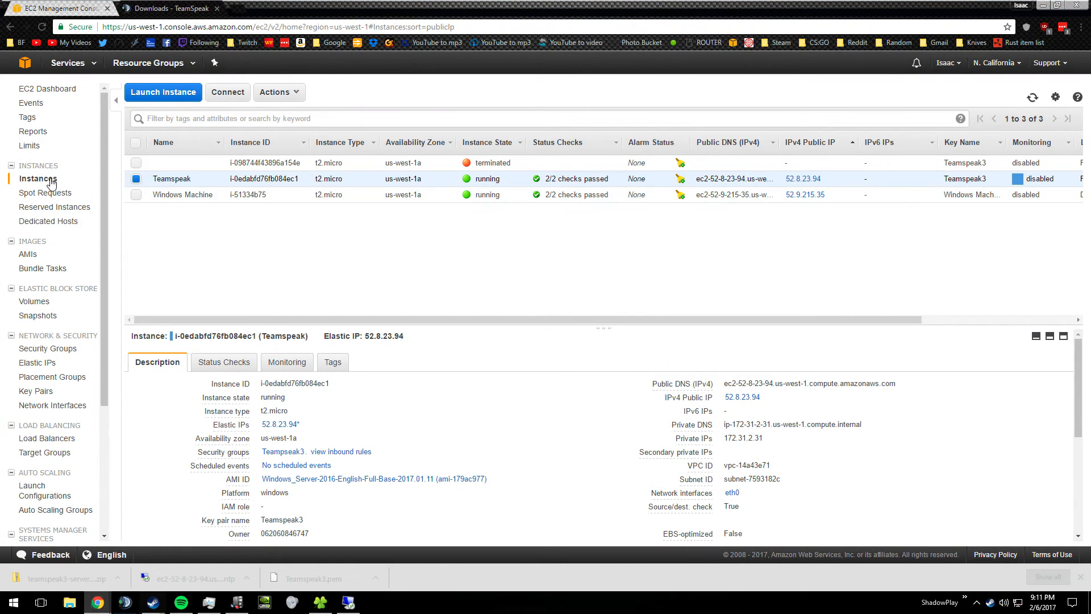
Step: Copy the Teamspeak instance's public IP 52.8.23.94 from the EC2 console in Chrome and switch to the local TeamSpeak client
drag(824, 179, 789, 181)
key(ctrl+c)
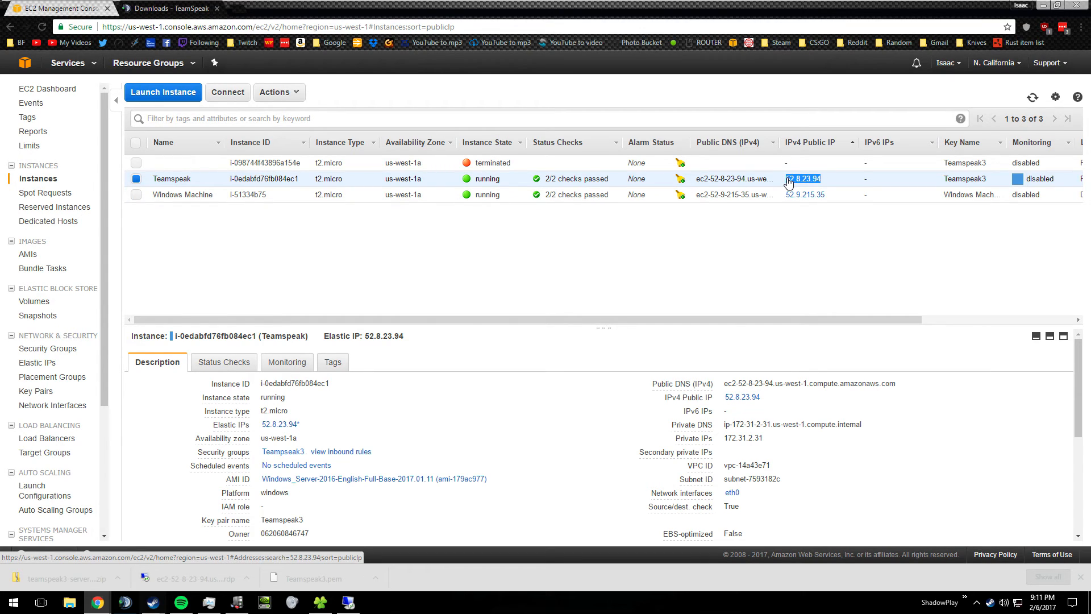
mouse_move(321, 610)
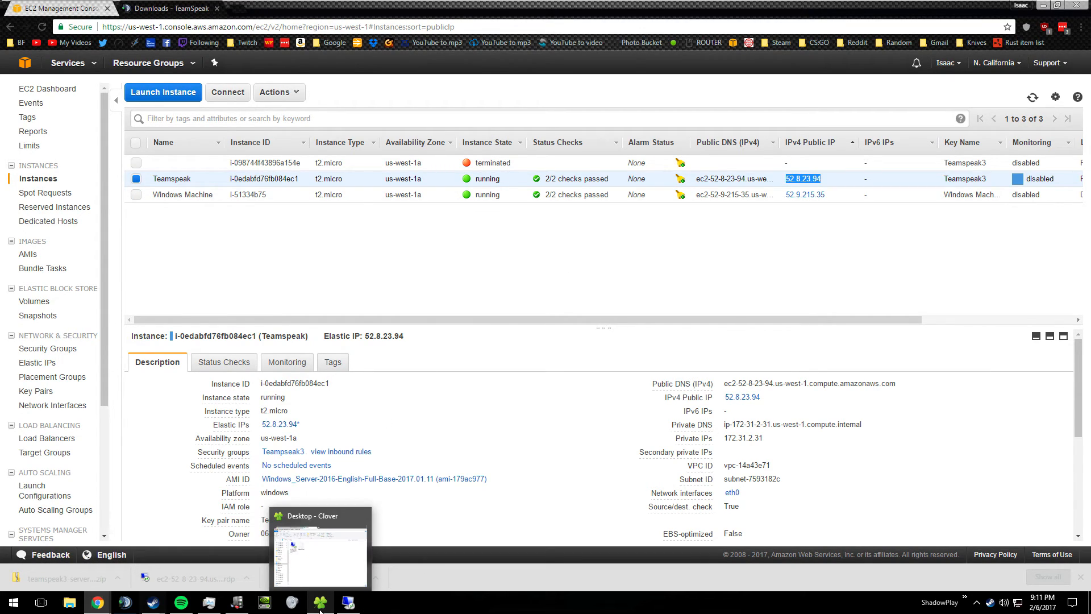
click(126, 604)
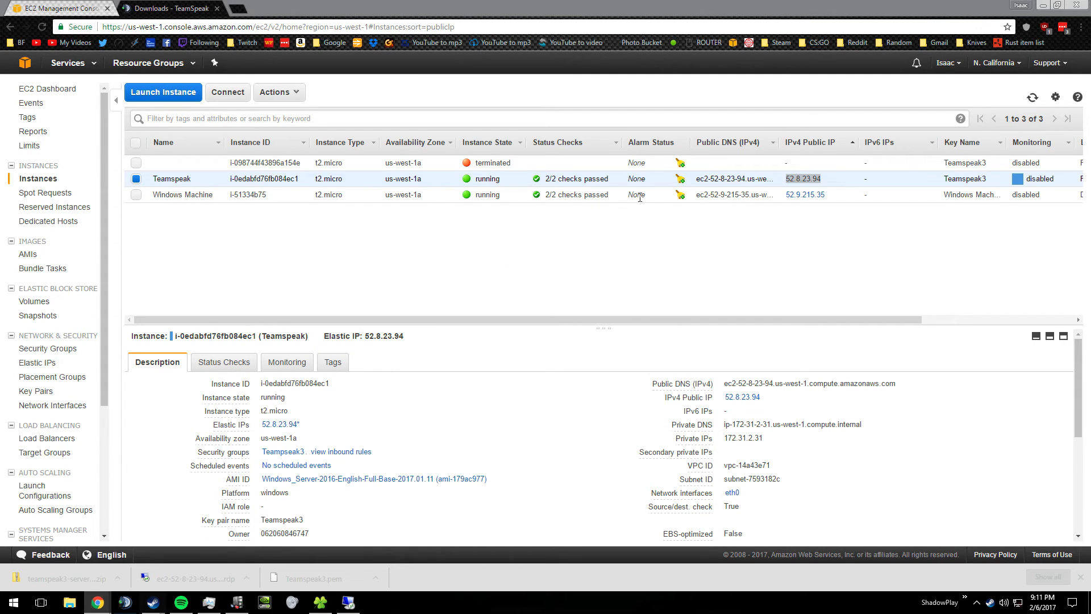
Step: Connect the TeamSpeak client to the server address 52.8.23.94, keeping the existing nickname and default profiles
click(595, 24)
click(600, 40)
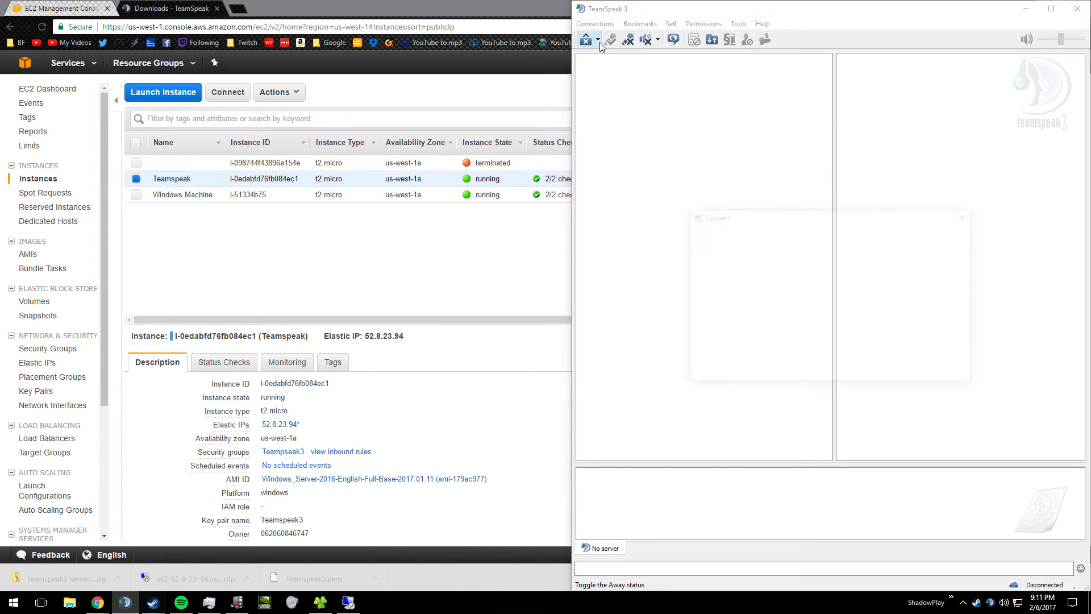
key(ctrl+v)
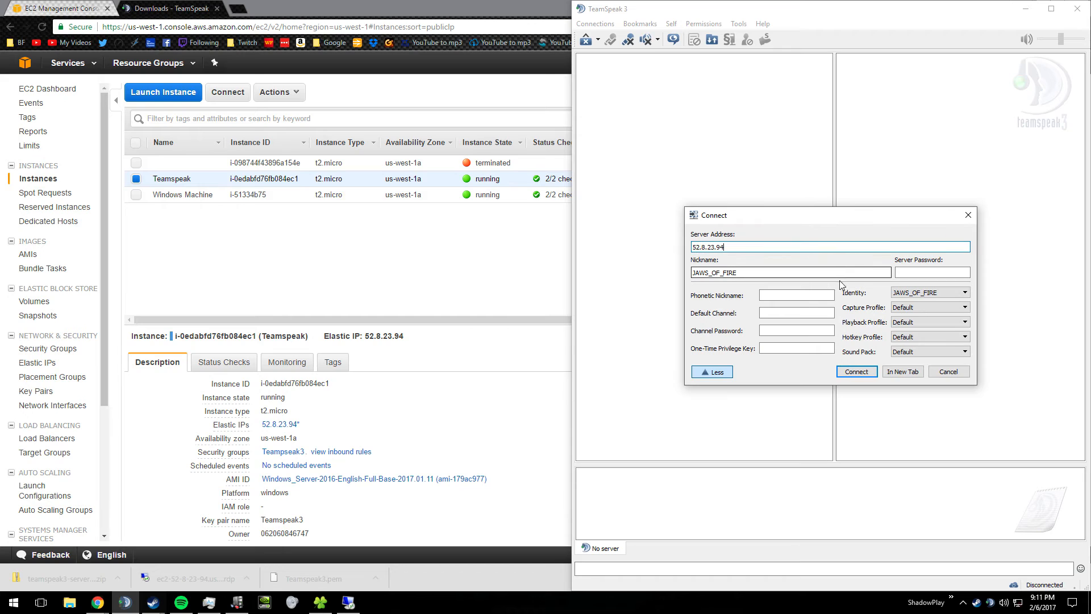
click(856, 371)
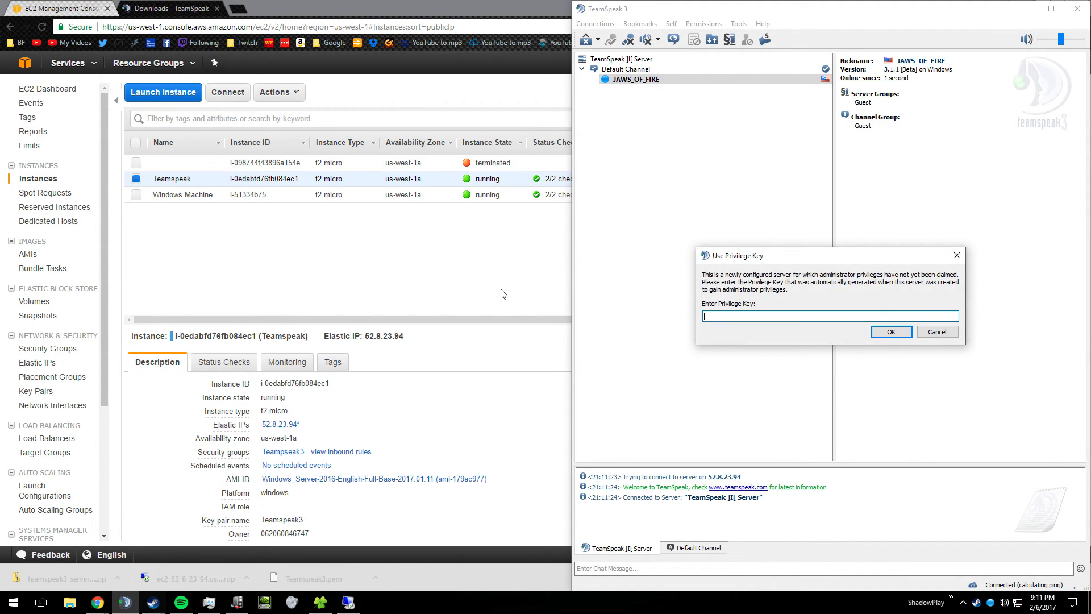
Step: Switch to the remote desktop, copy the server admin token, highlight the query login password, and return to the local TeamSpeak client
click(348, 602)
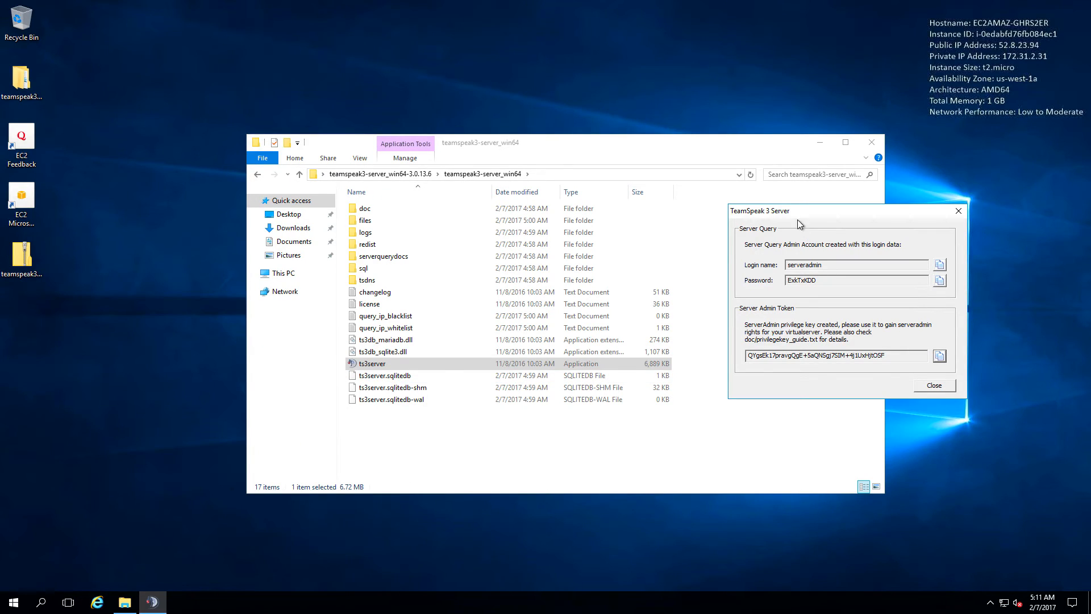
click(941, 356)
mouse_move(789, 265)
mouse_down()
mouse_move(850, 280)
mouse_move(793, 260)
mouse_move(789, 281)
mouse_up()
click(851, 281)
click(866, 268)
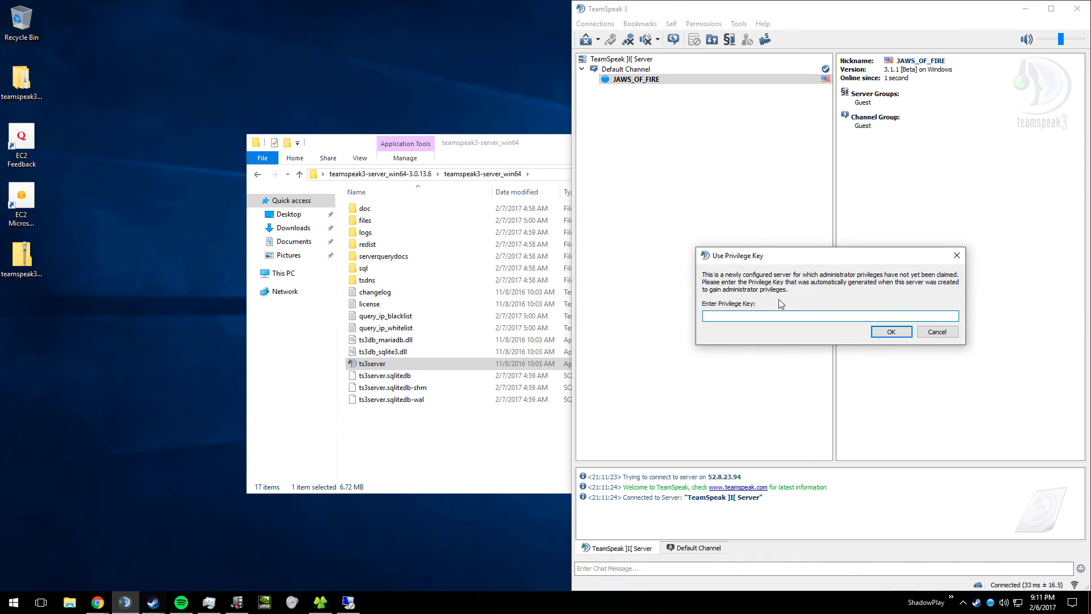
Step: Paste the copied server admin token as the privilege key, confirm it, and show the Default Channel chat
right_click(755, 313)
click(796, 372)
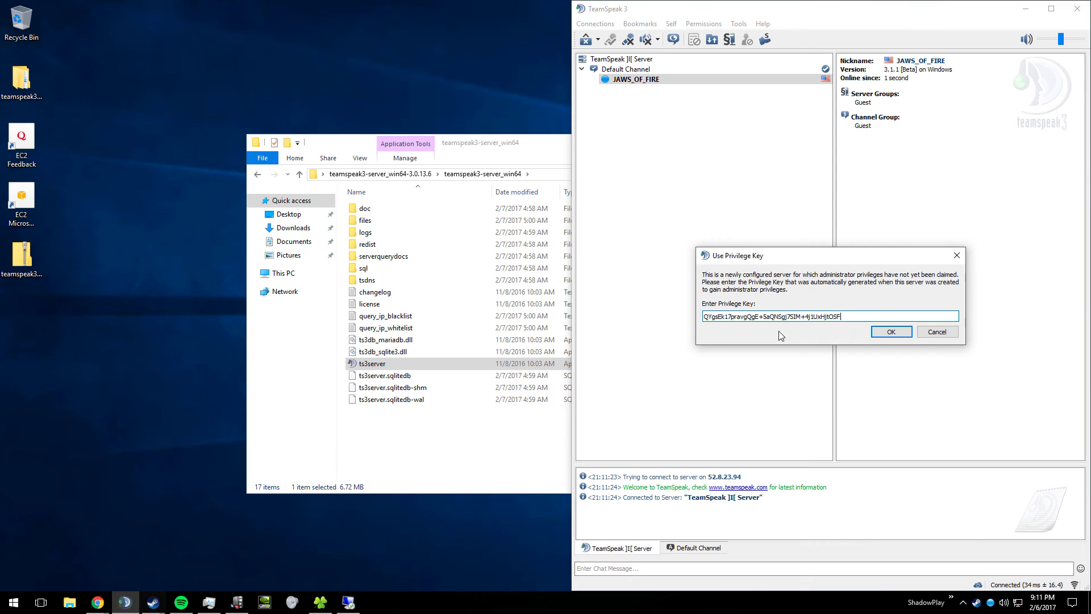
click(891, 332)
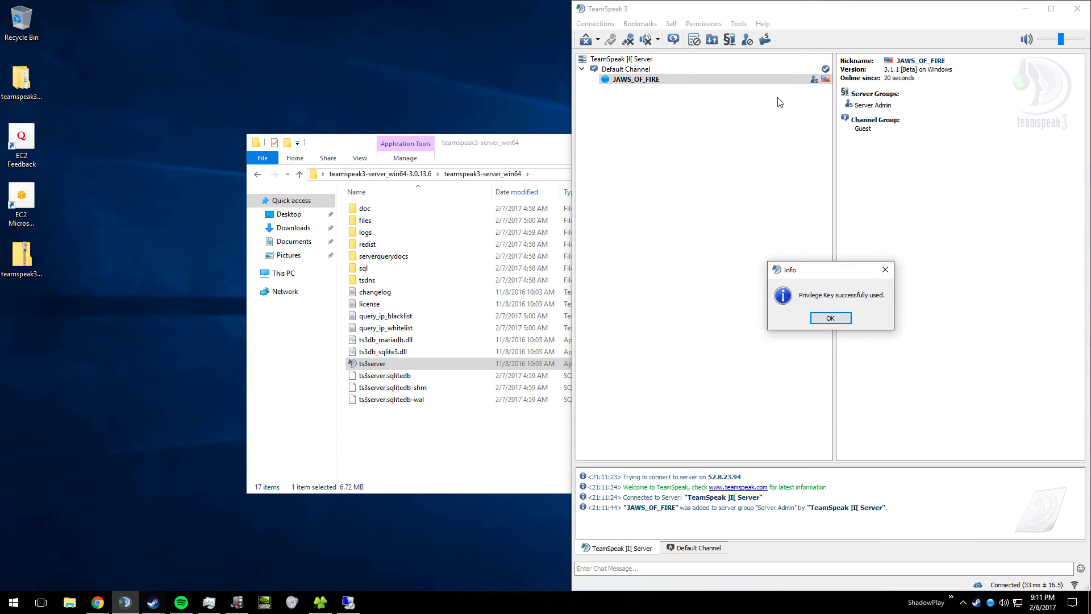
click(831, 317)
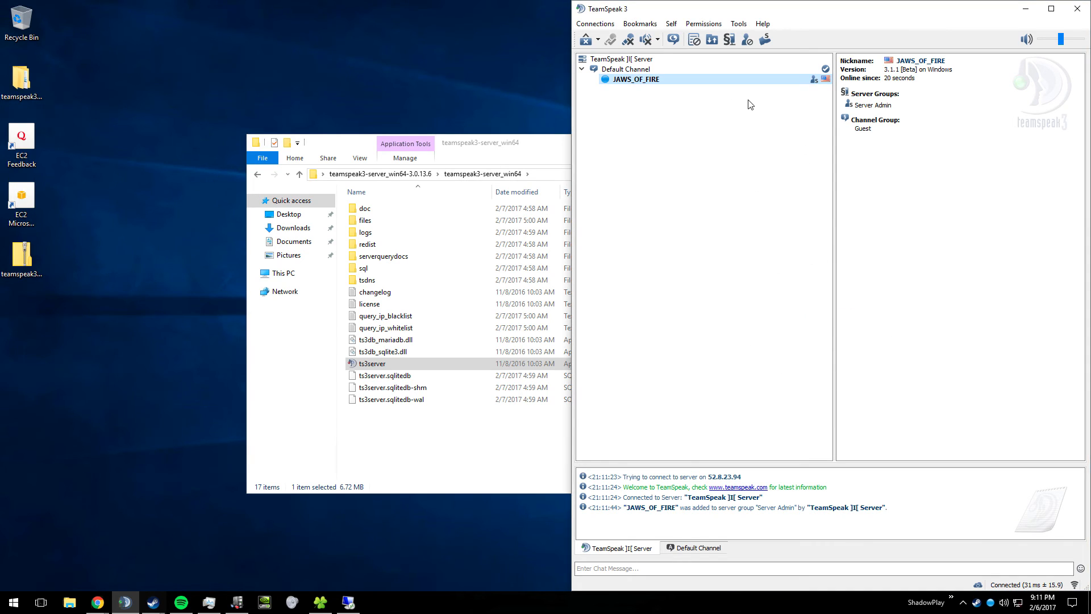
click(688, 549)
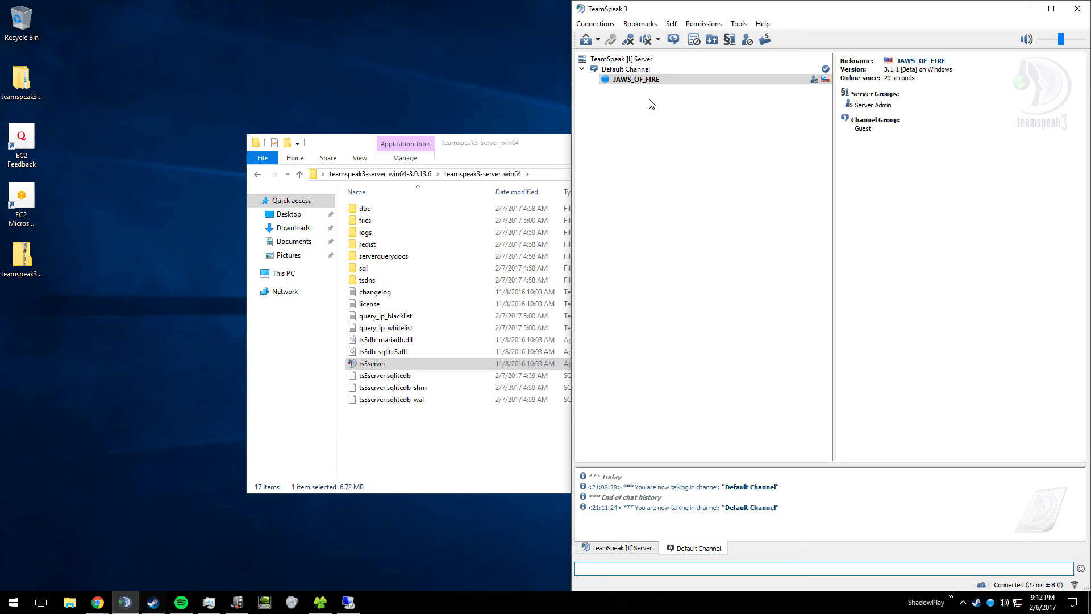
Step: On the remote desktop, minimize the teamspeak3-server_win64 folder window and close the TeamSpeak 3 Server login details dialog
click(540, 144)
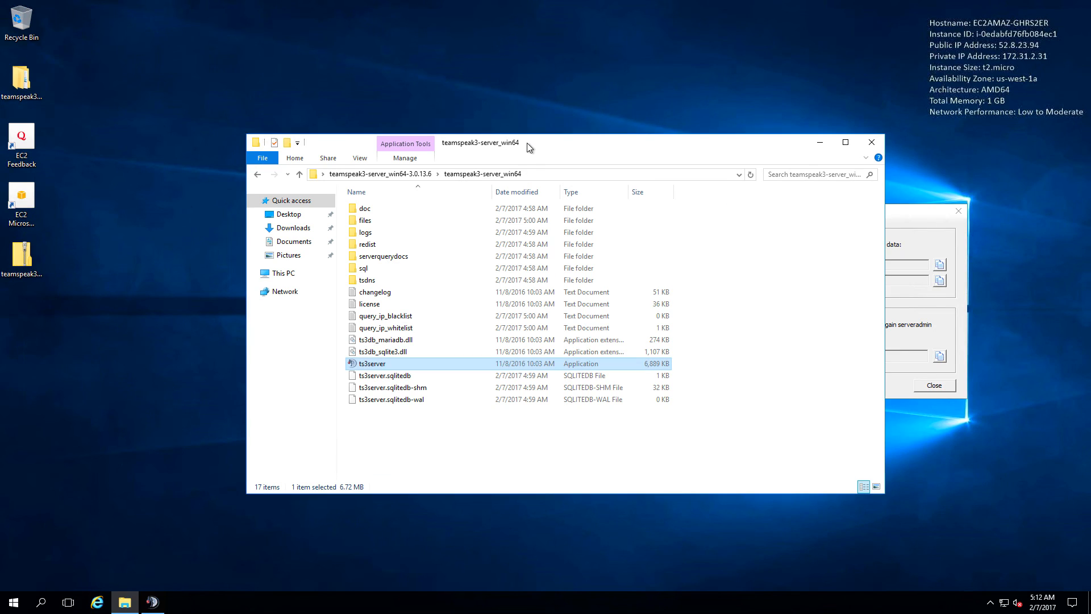
click(826, 143)
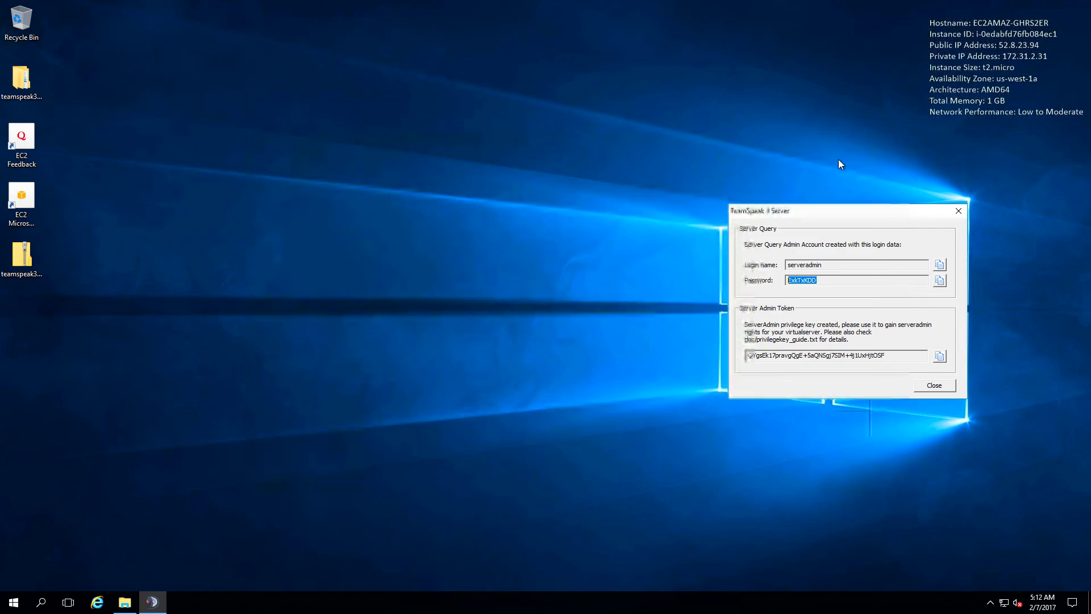
click(958, 212)
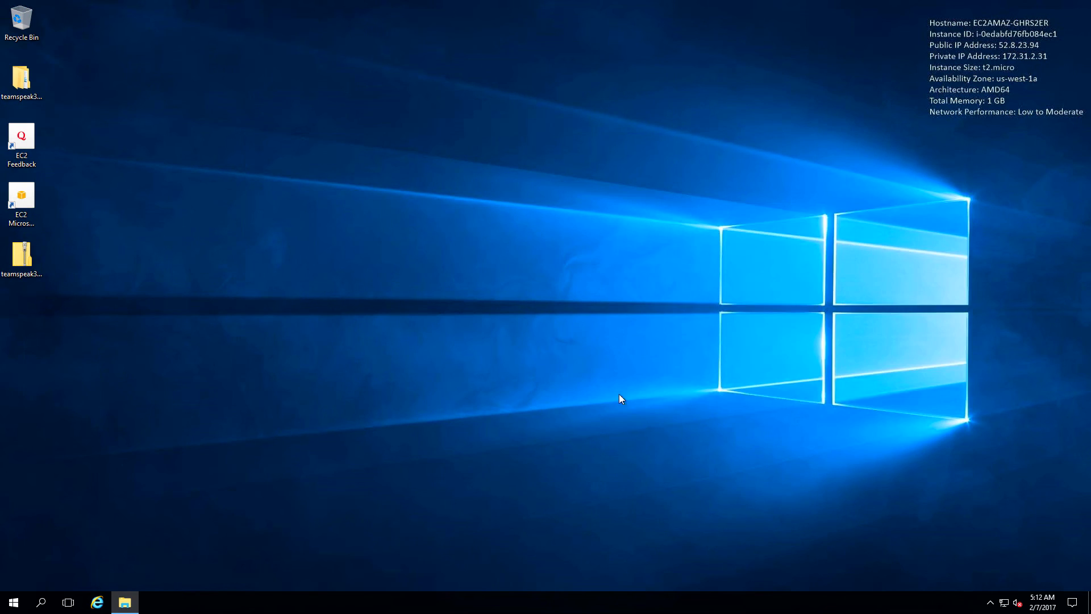